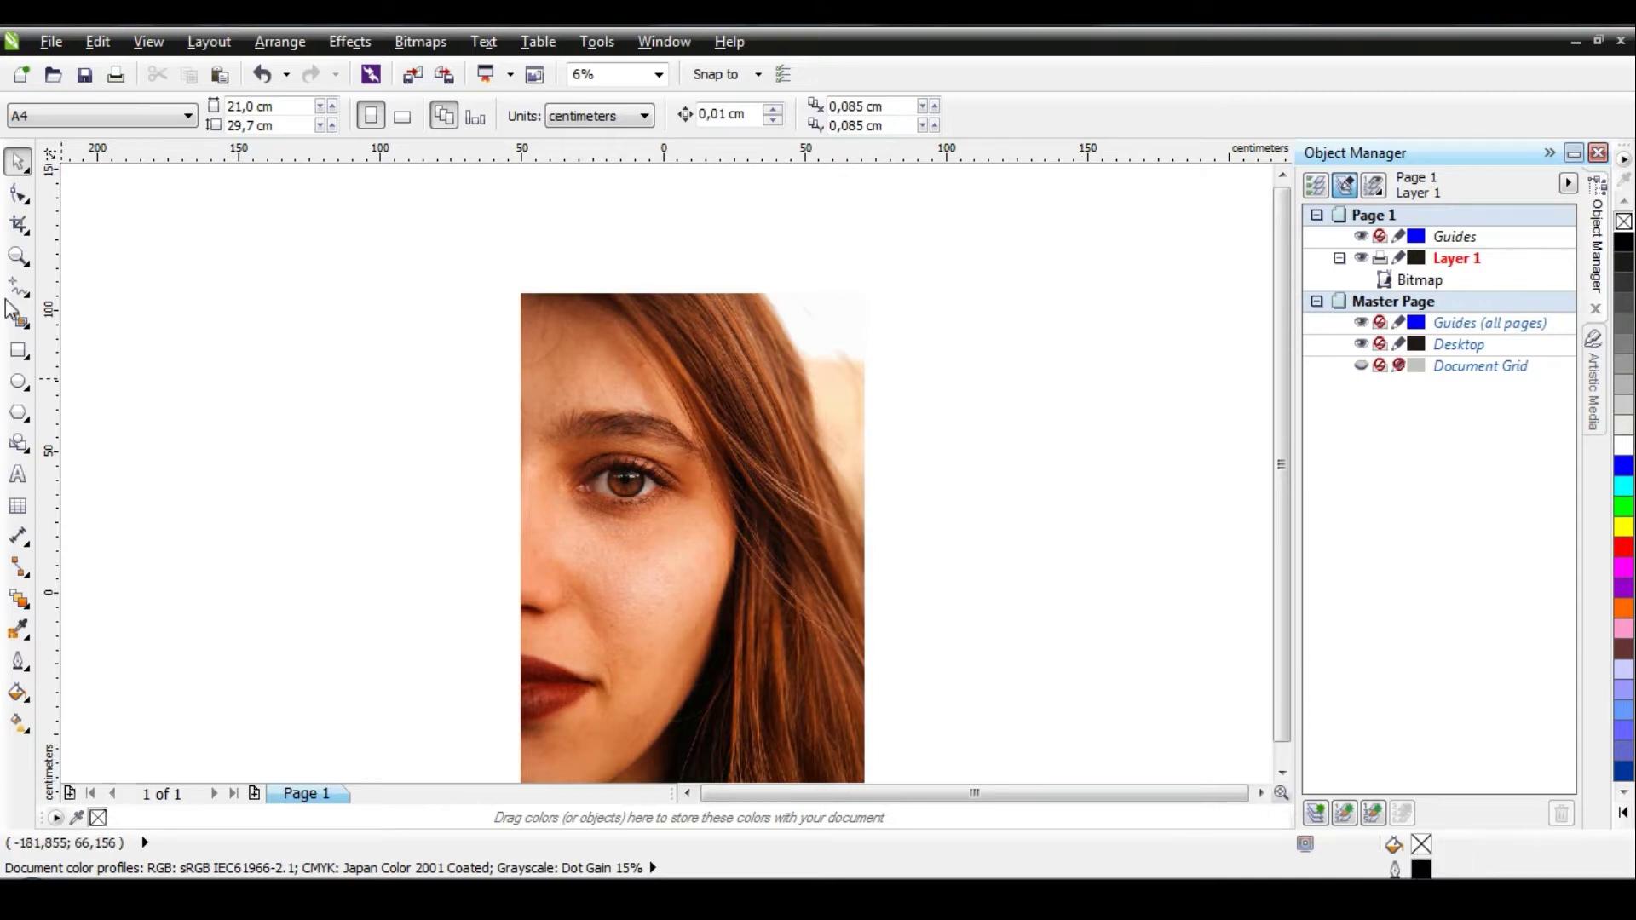
Step: Select the Bezier tool and make new curves default to a bright green 2 px outline
{"action": "left_click", "coordinate": [34, 298]}
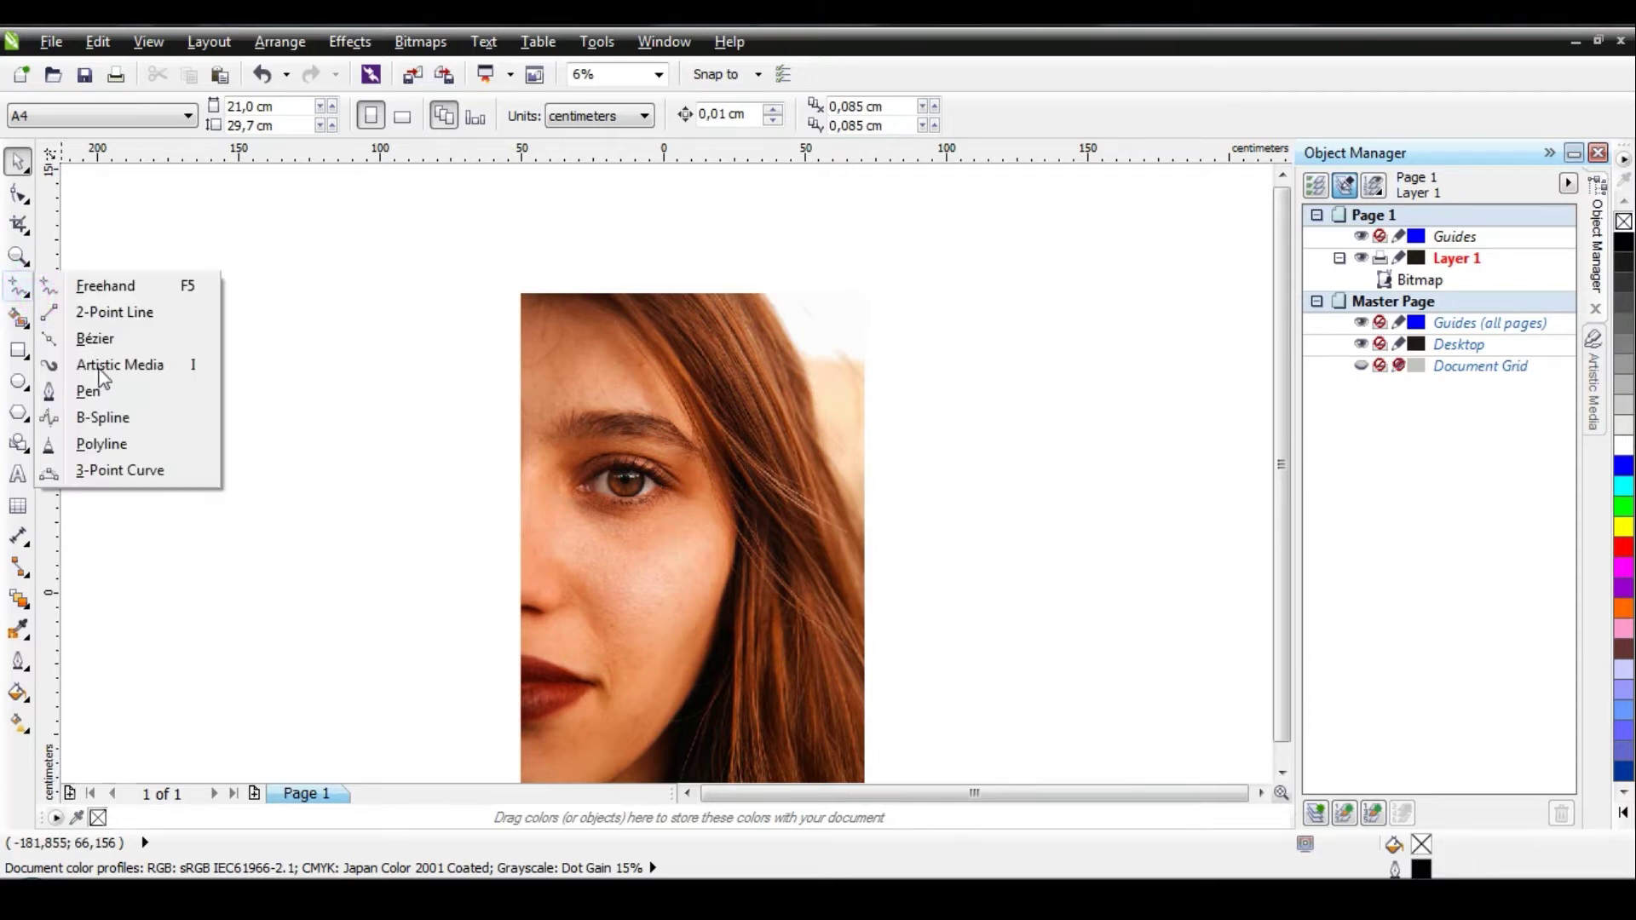
{"action": "left_click", "coordinate": [119, 469]}
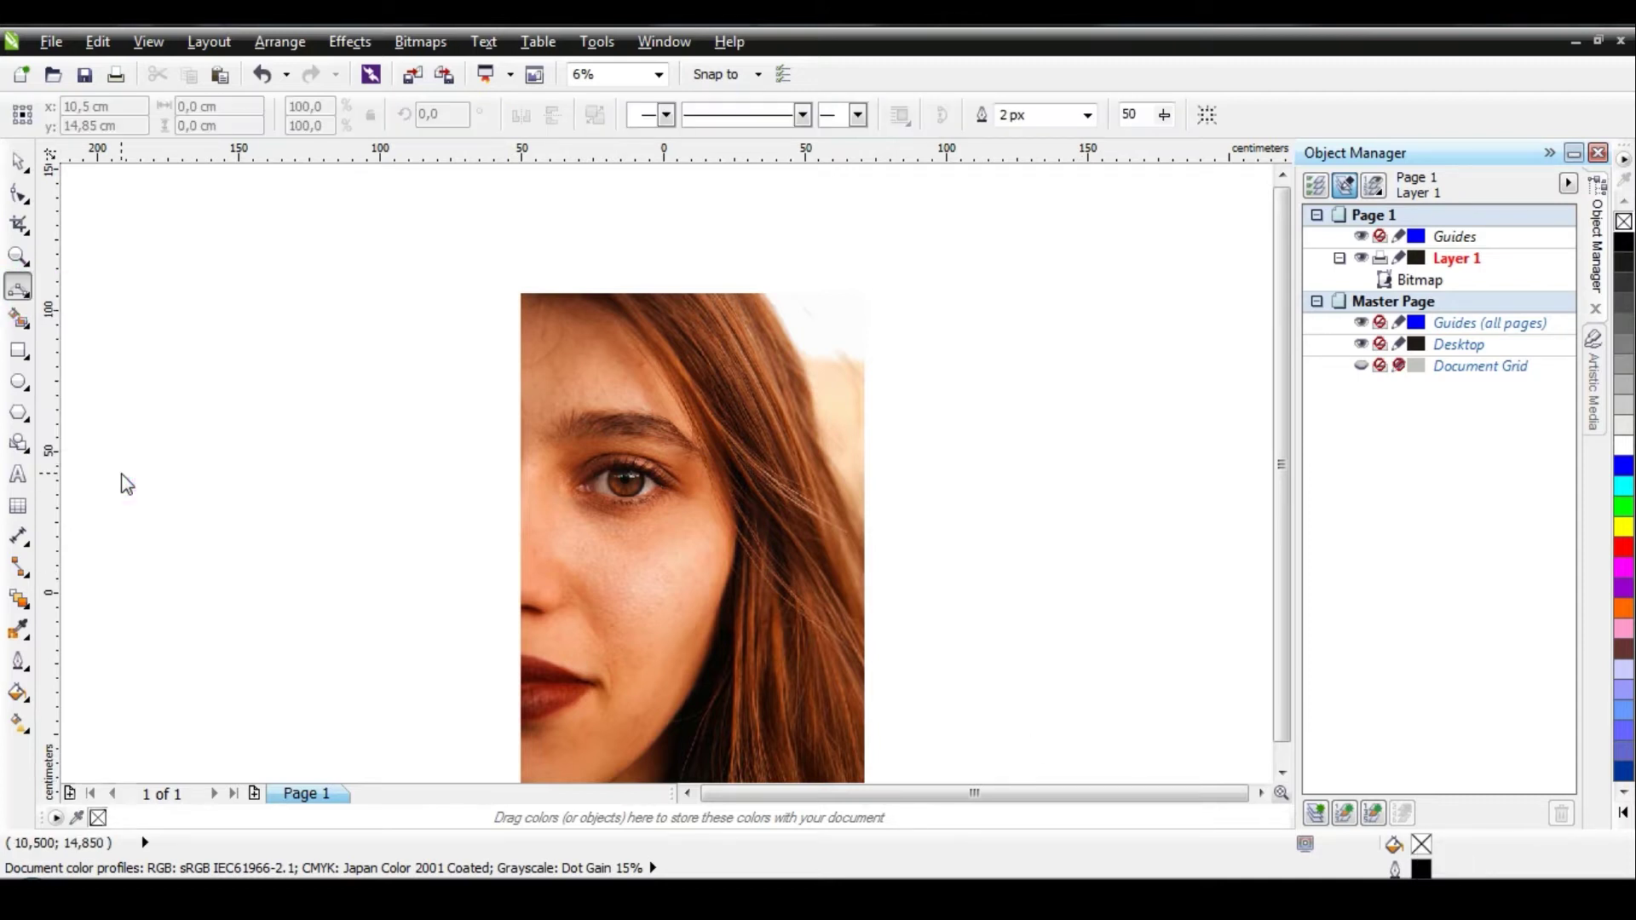
{"action": "left_click", "coordinate": [1422, 869]}
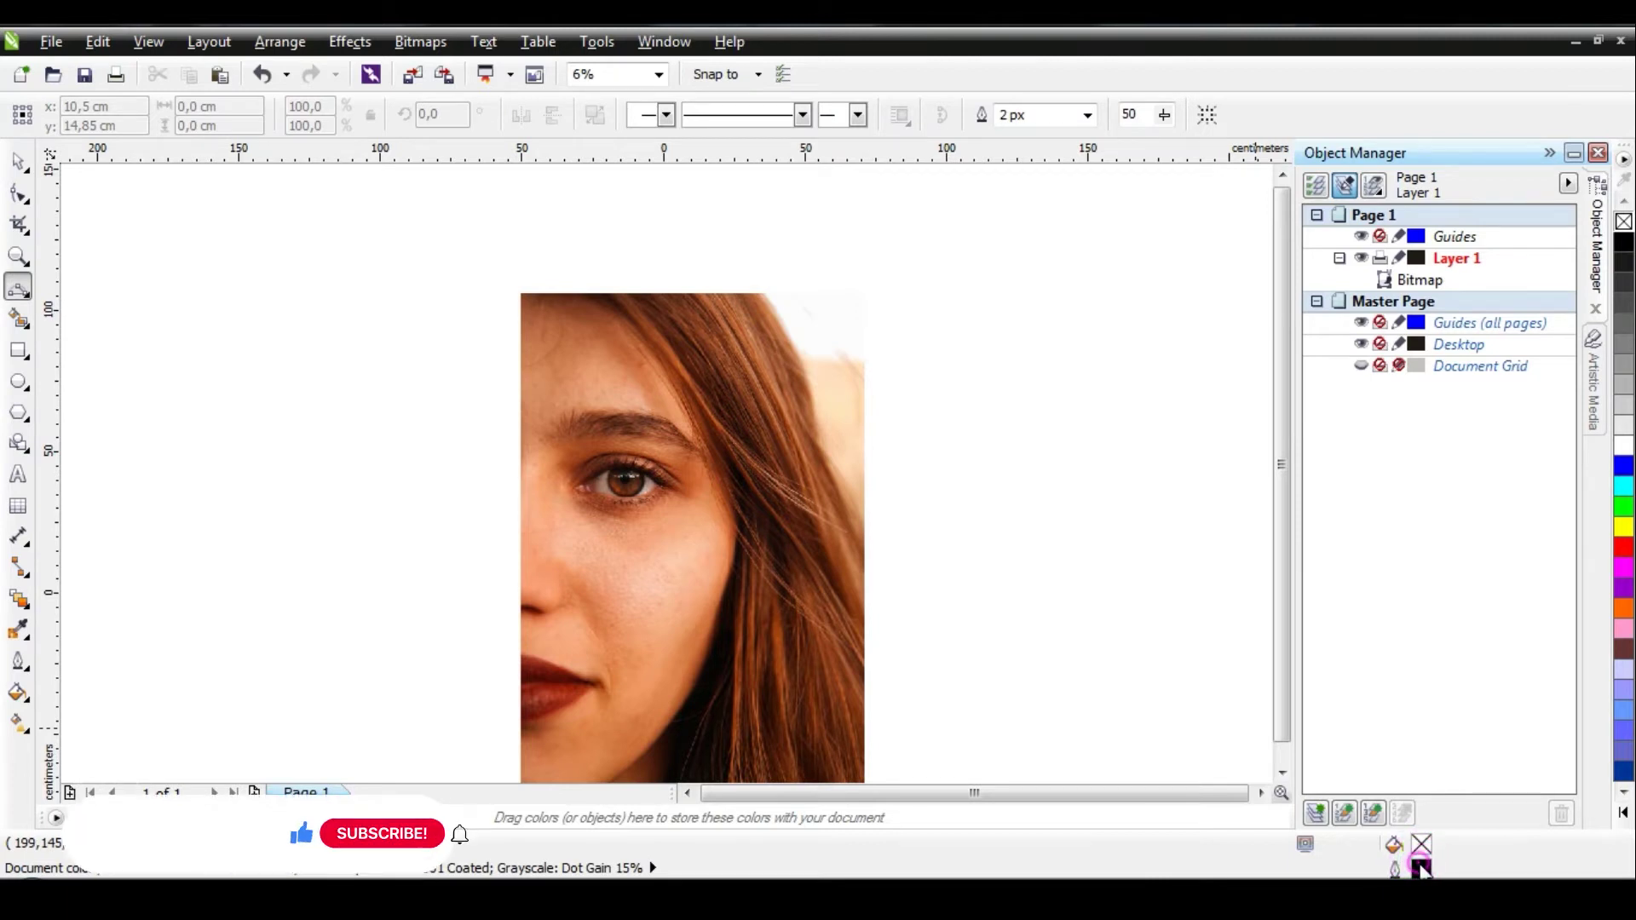
{"action": "left_click", "coordinate": [804, 624]}
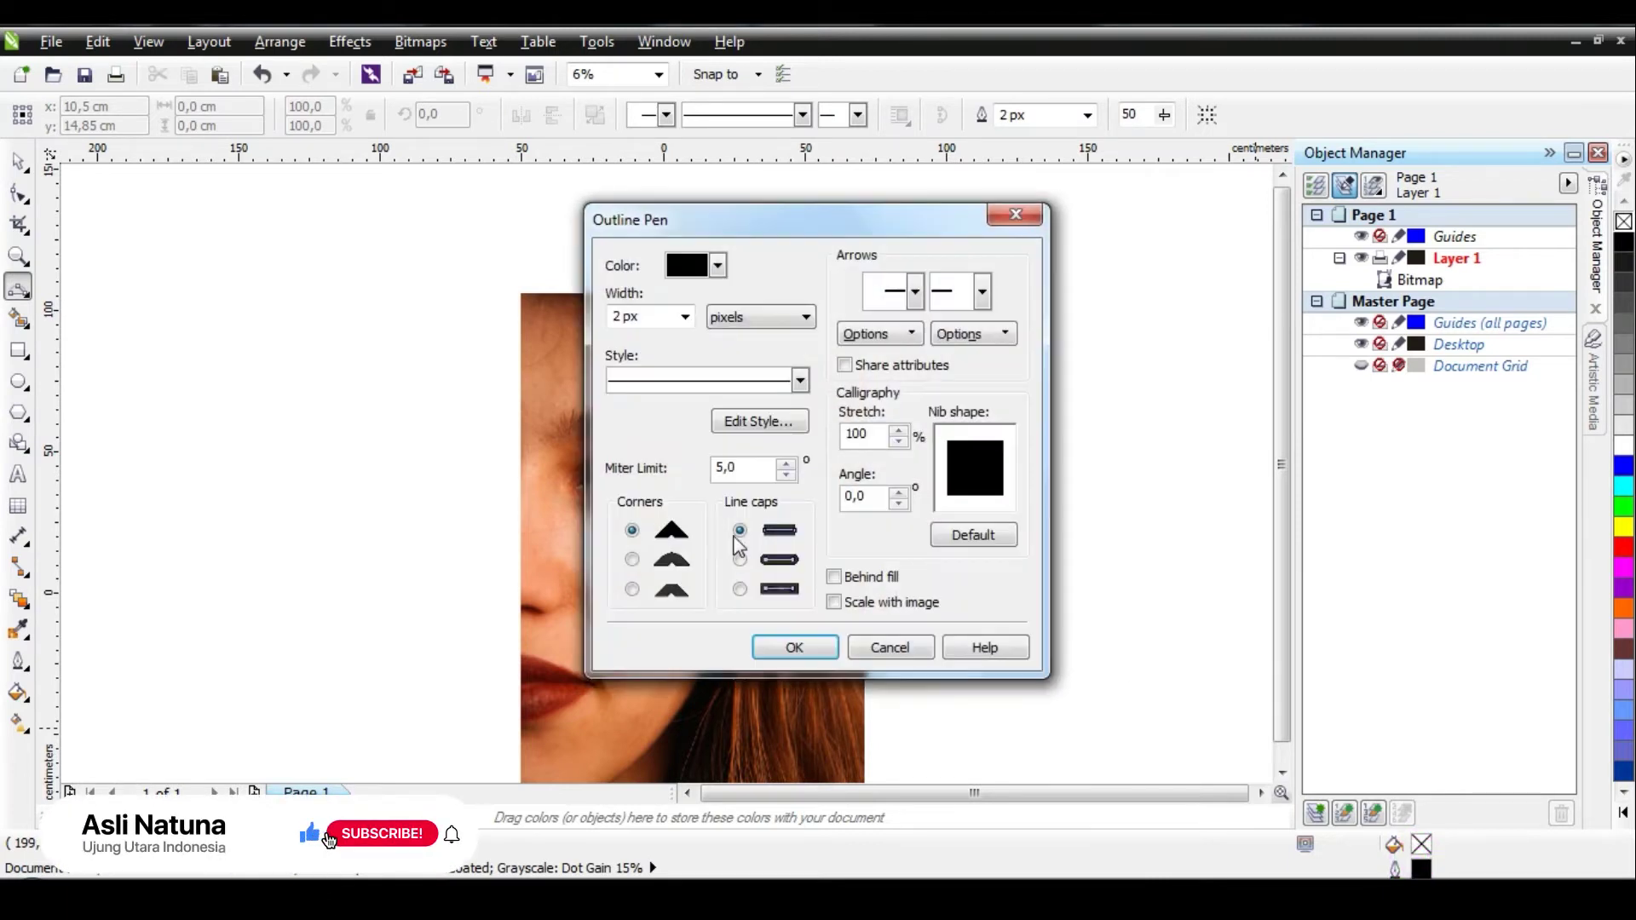
{"action": "left_click", "coordinate": [719, 266]}
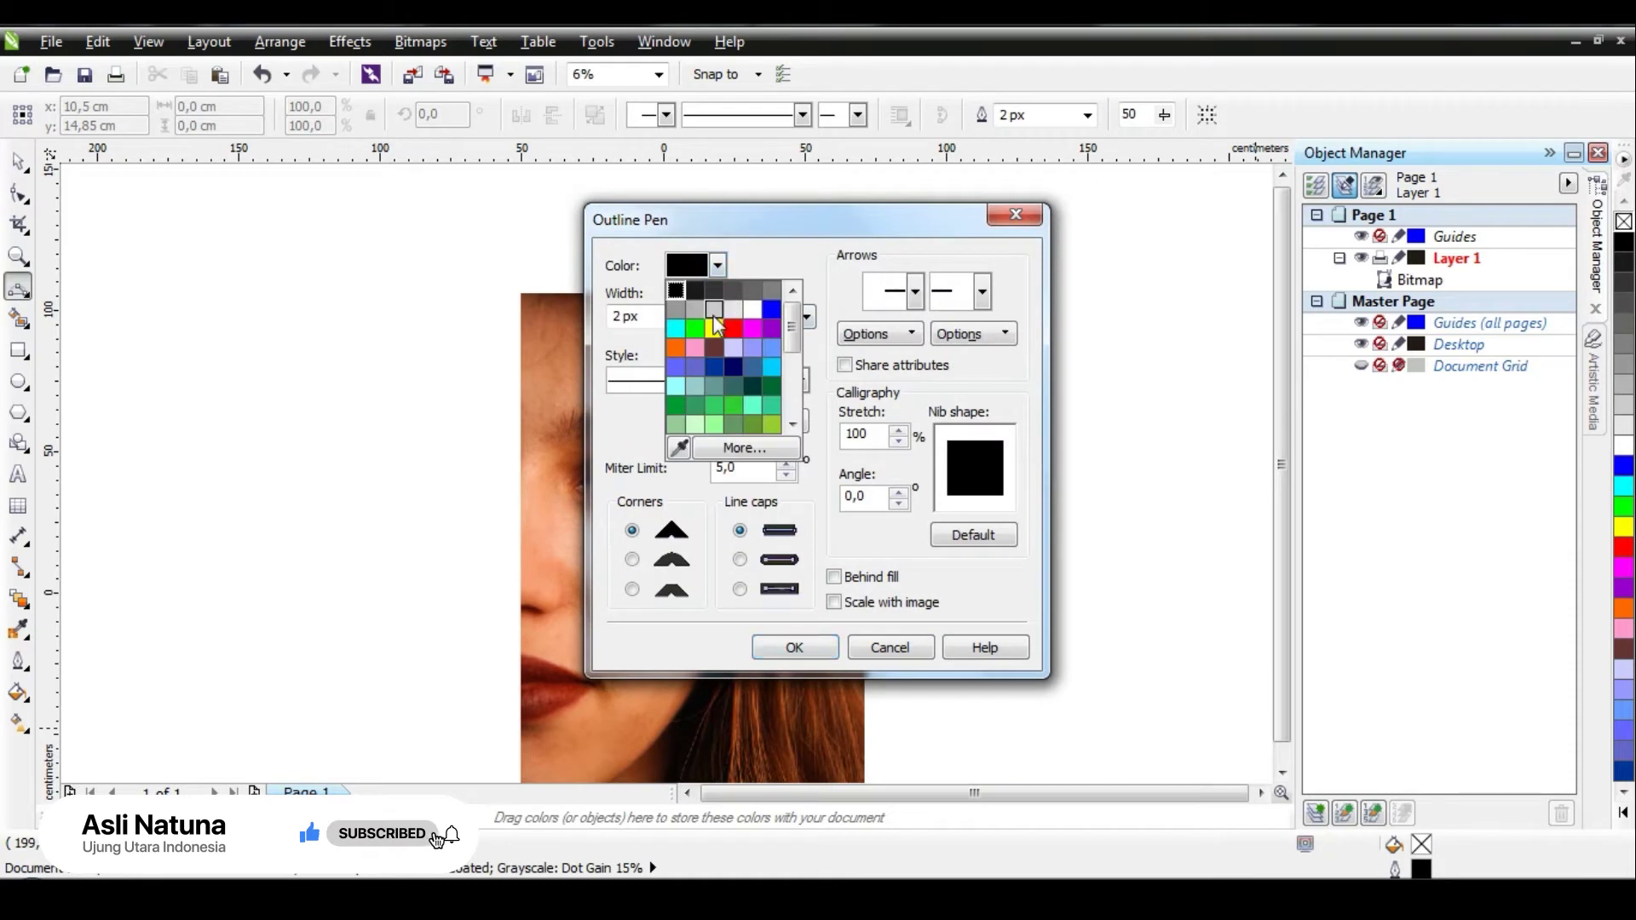
{"action": "left_click", "coordinate": [694, 329]}
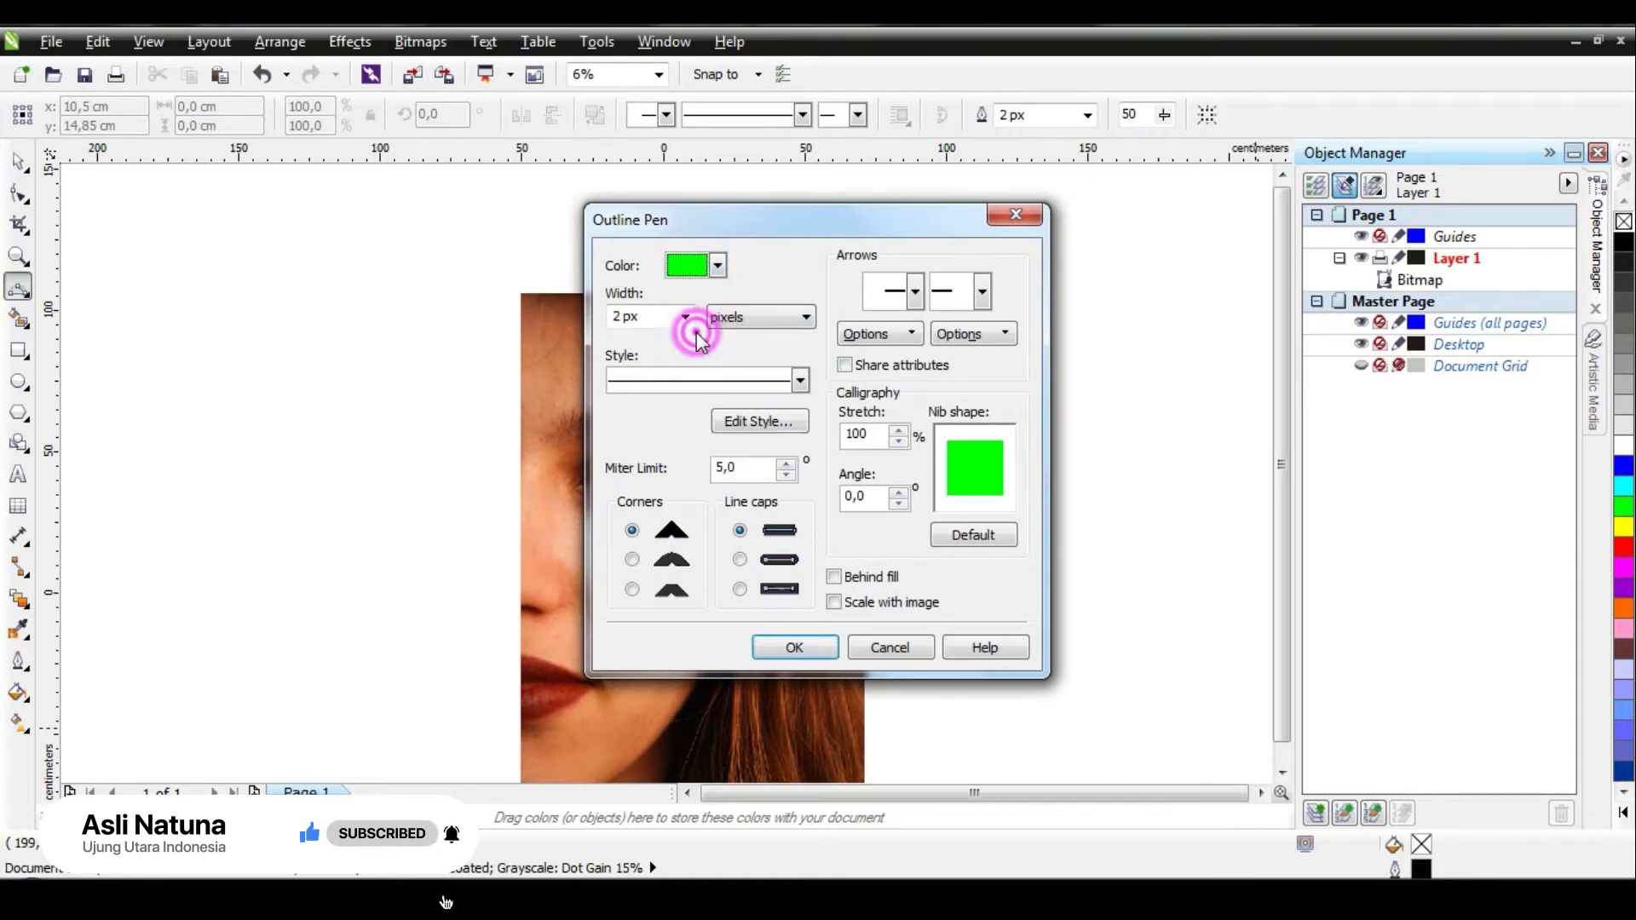
{"action": "left_click", "coordinate": [816, 648]}
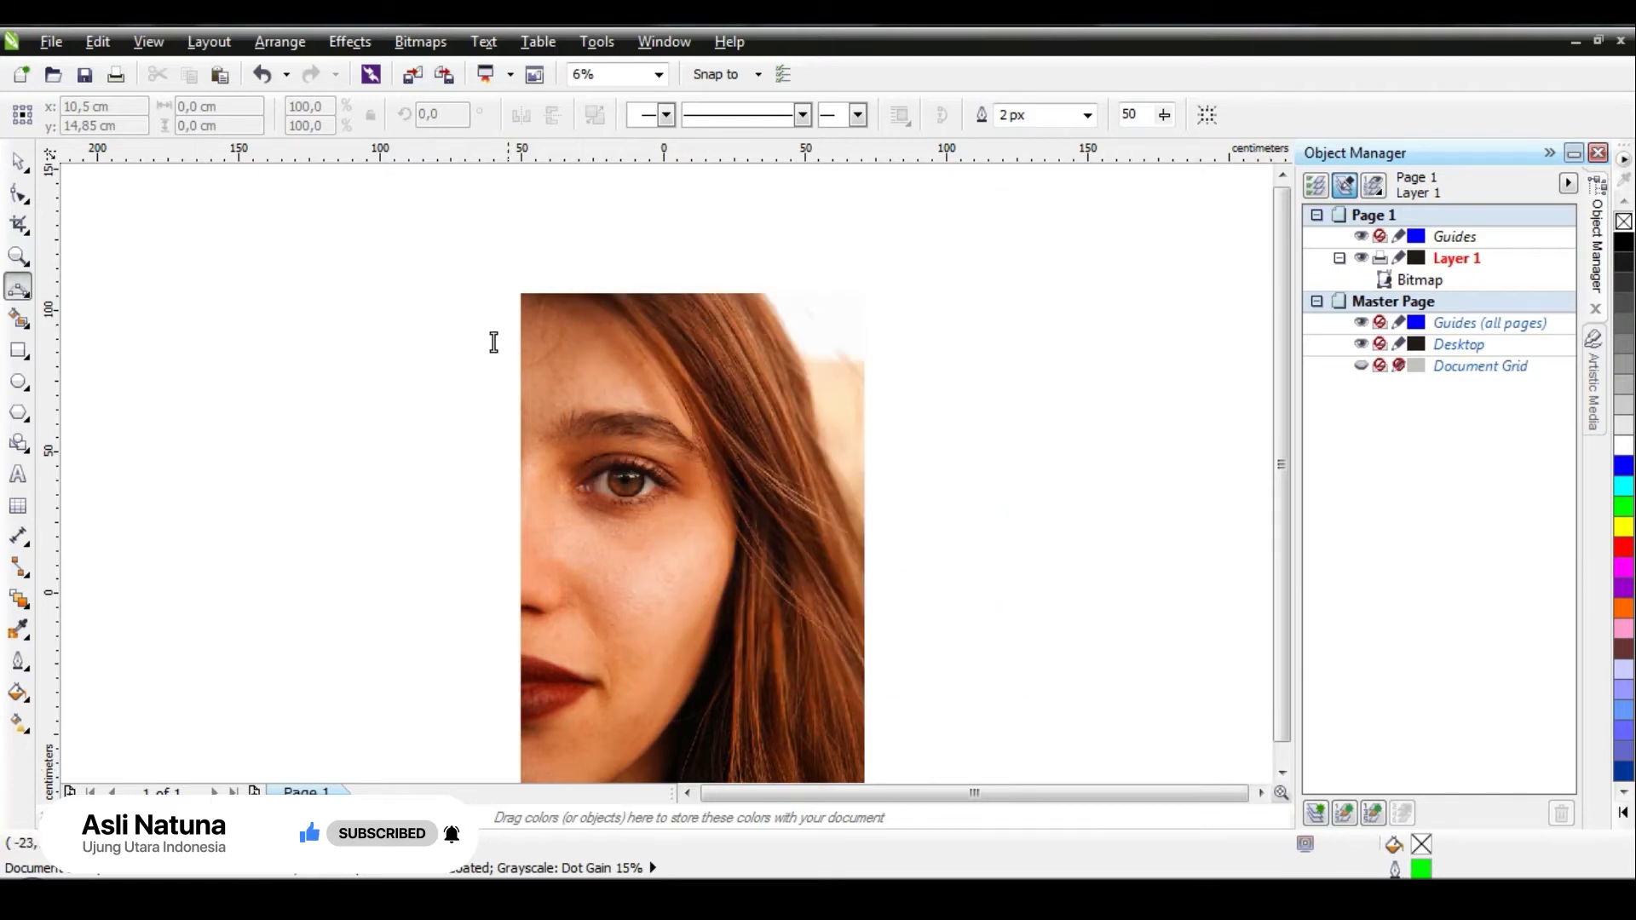
Step: Zoom into the brow's head and trace its first two hair strands as a green zigzag
{"action": "scroll", "coordinate": [586, 417], "scroll_direction": "up", "scroll_amount": 3}
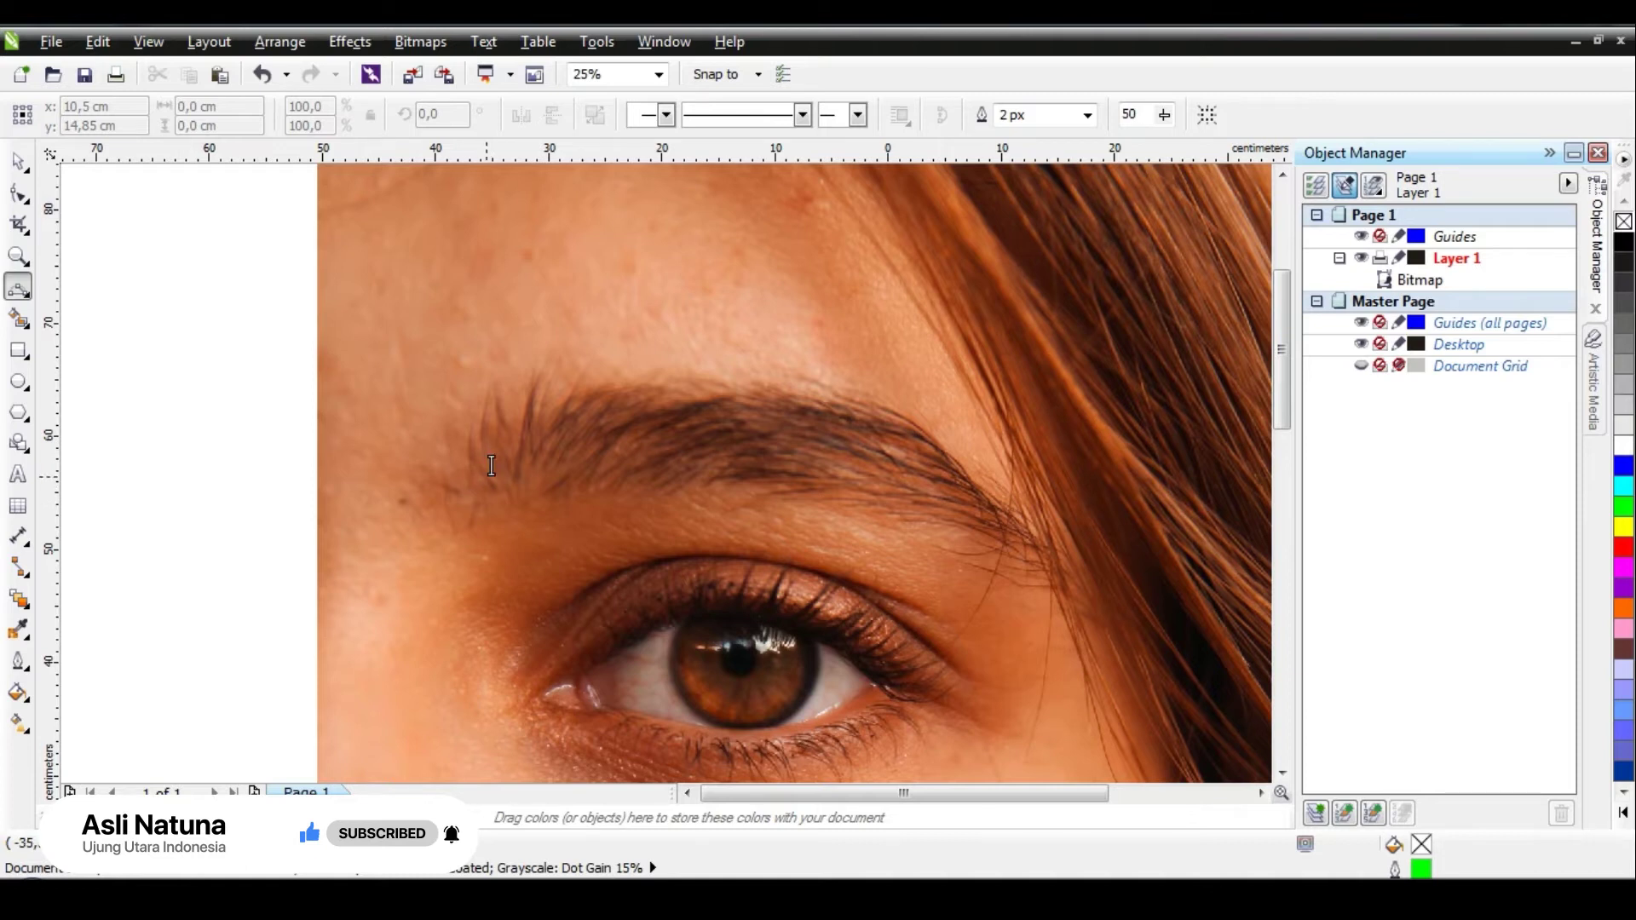
{"action": "left_click", "coordinate": [530, 377]}
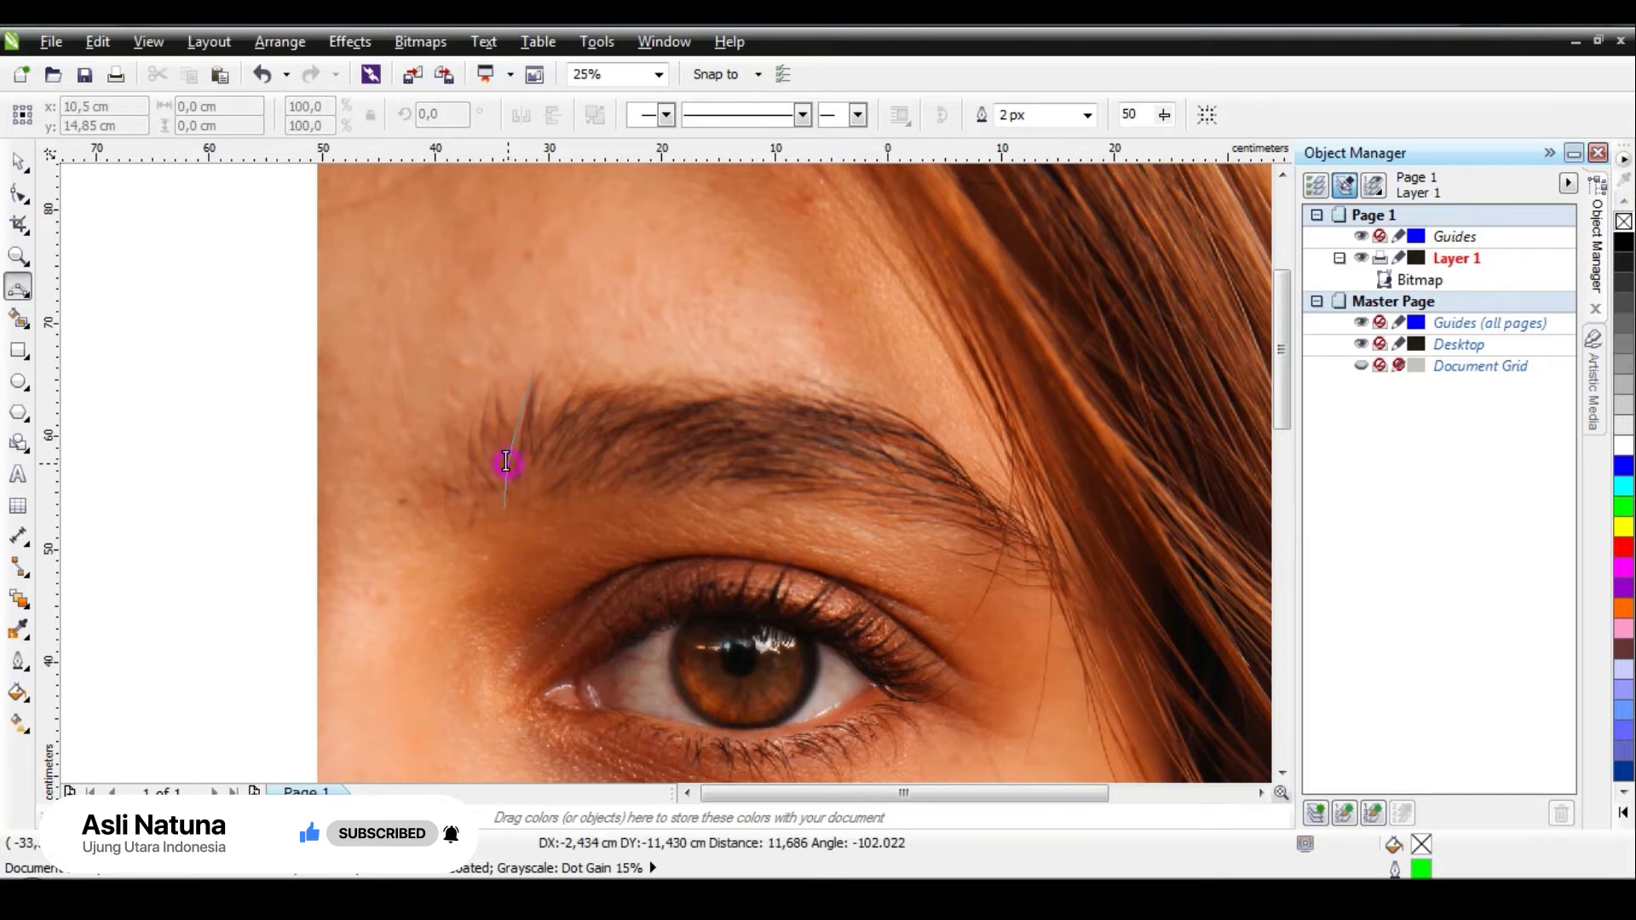
{"action": "scroll", "coordinate": [525, 392], "scroll_direction": "up", "scroll_amount": 2}
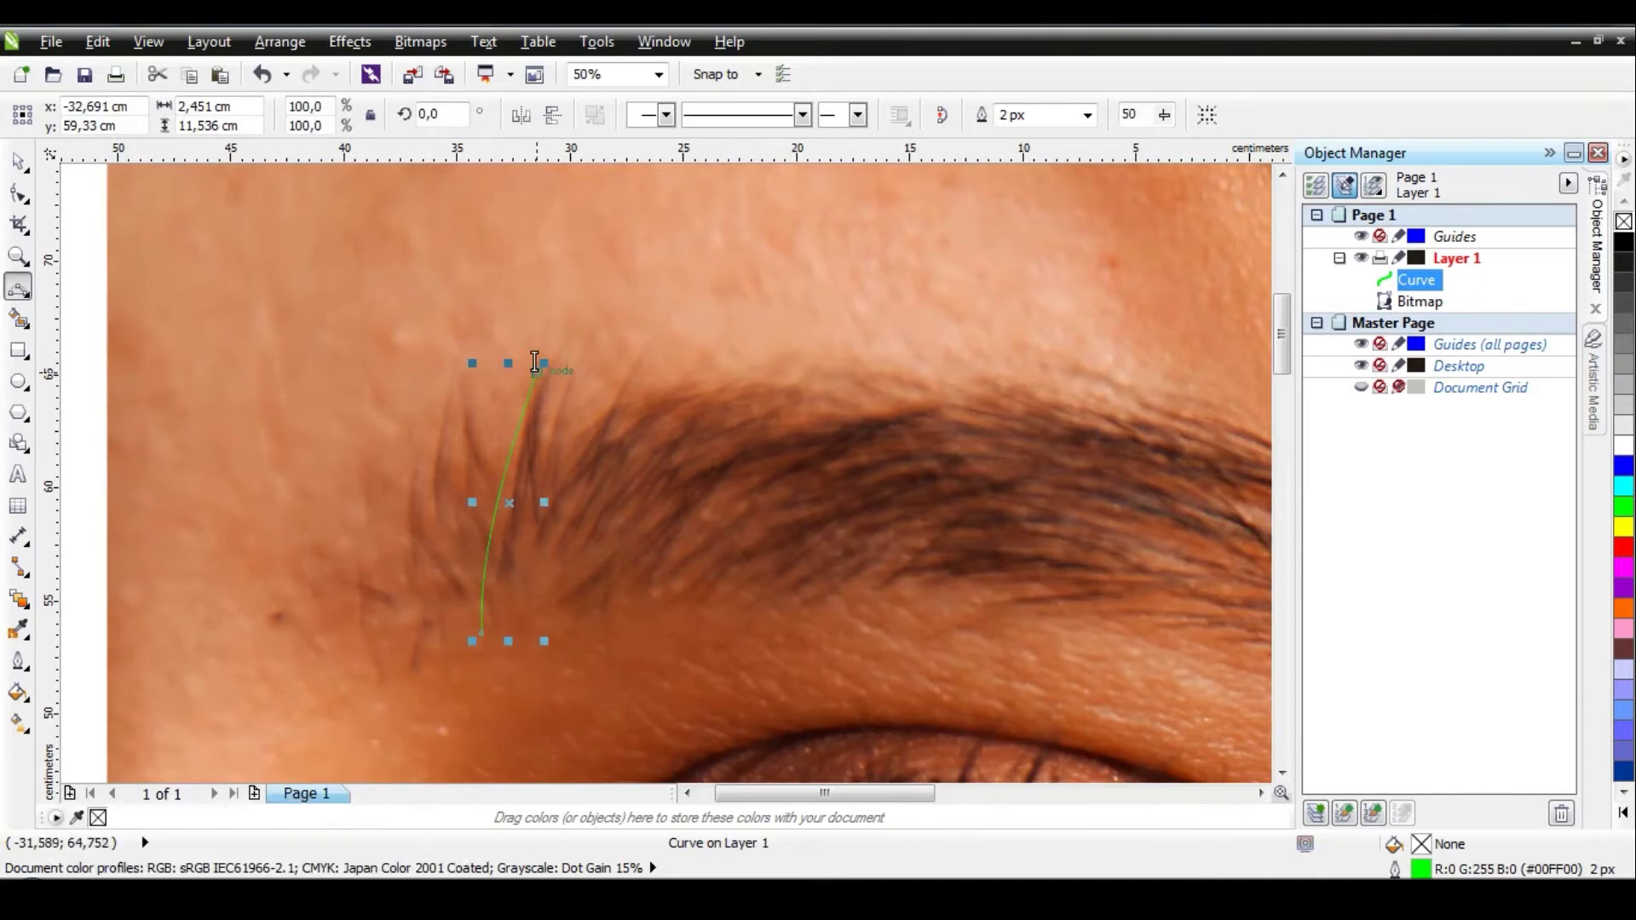
{"action": "left_click", "coordinate": [538, 373]}
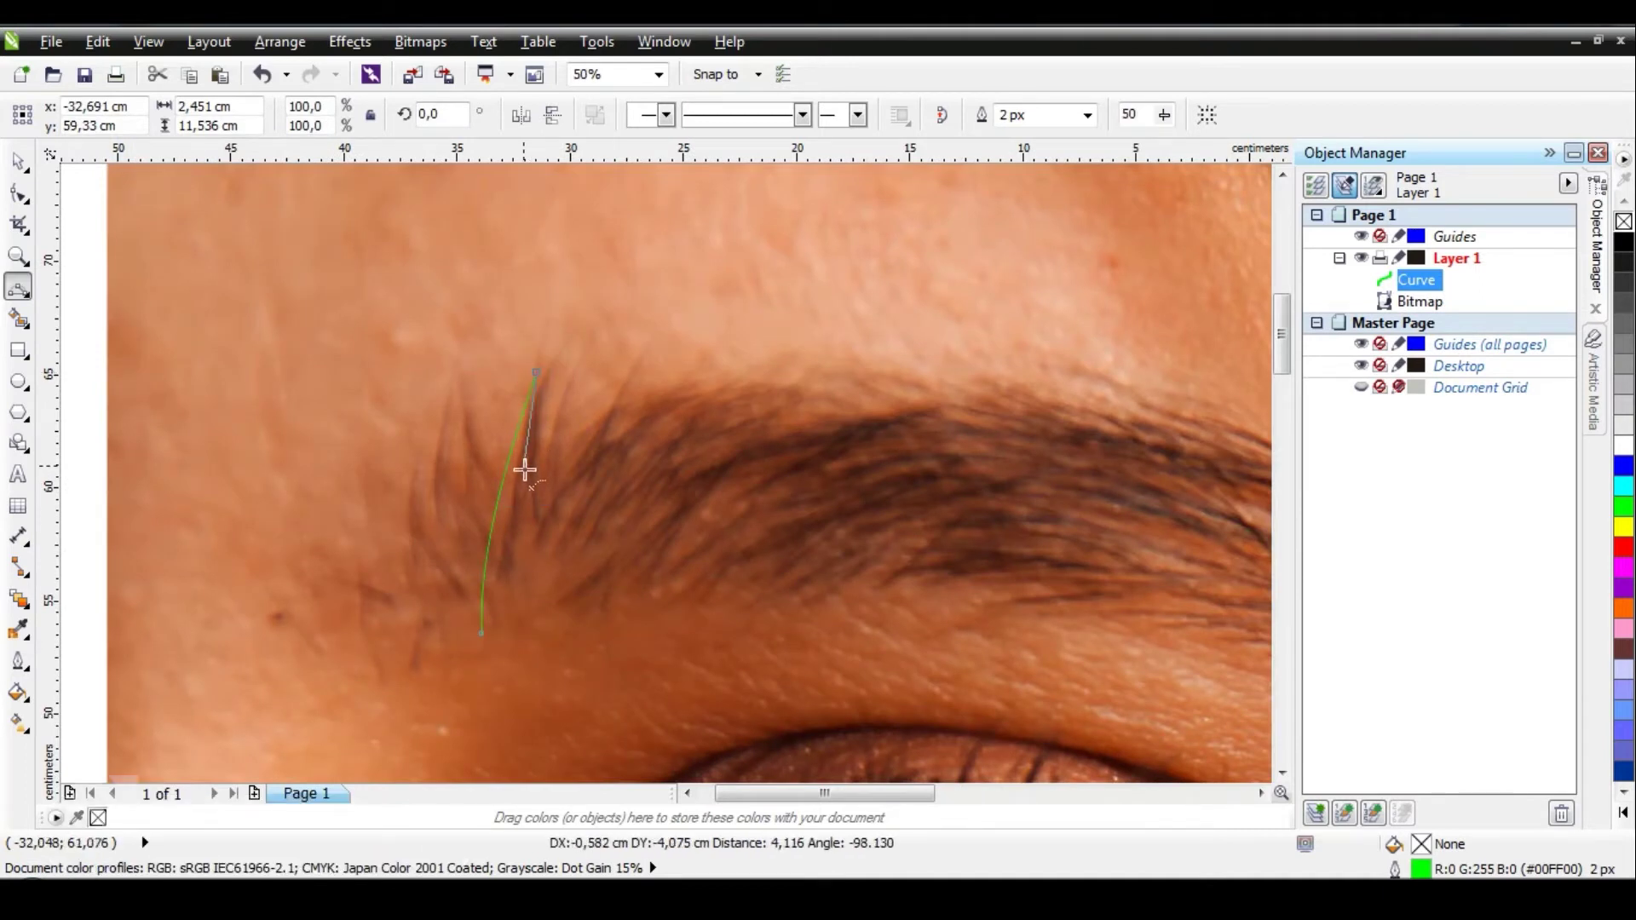
{"action": "left_click", "coordinate": [525, 468]}
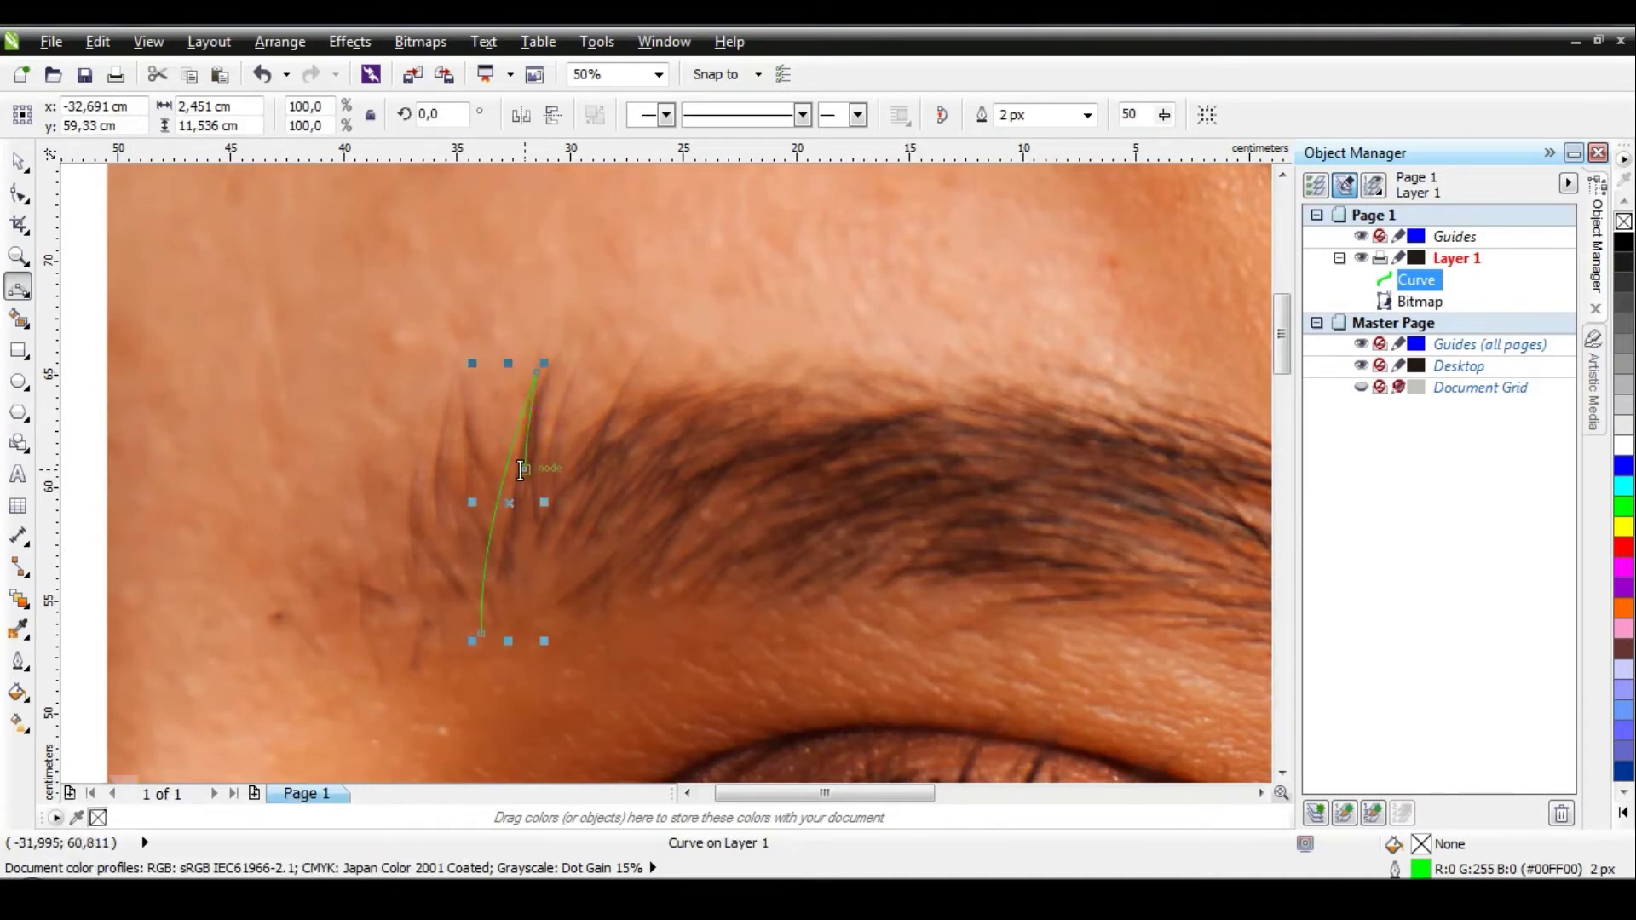
{"action": "left_click", "coordinate": [572, 339]}
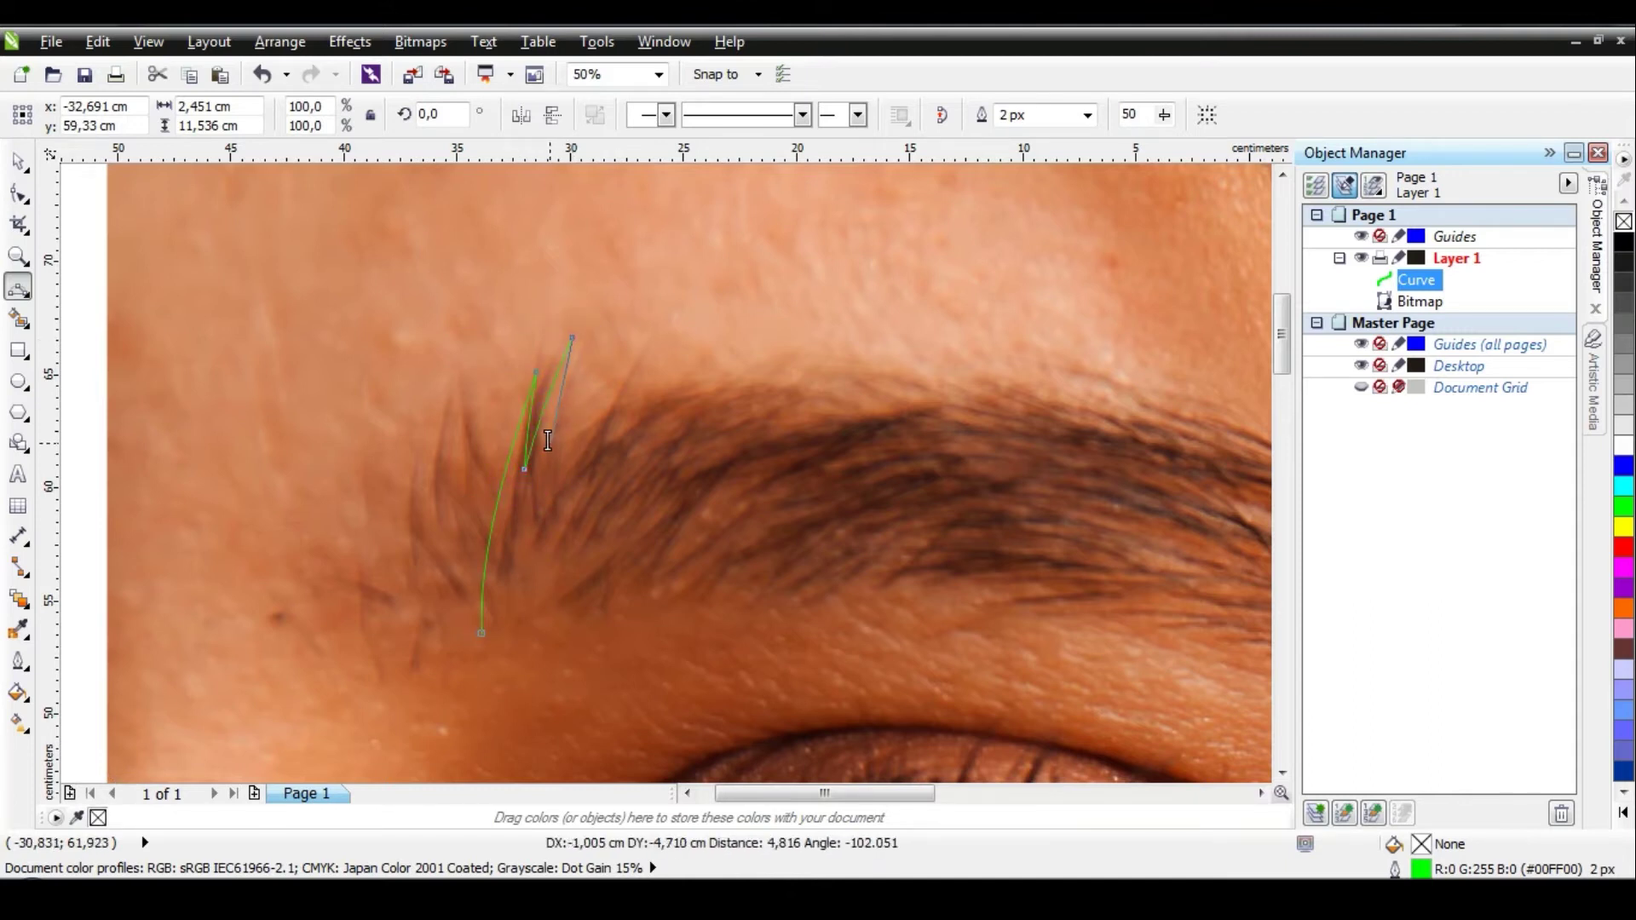
{"action": "double_click", "coordinate": [543, 493]}
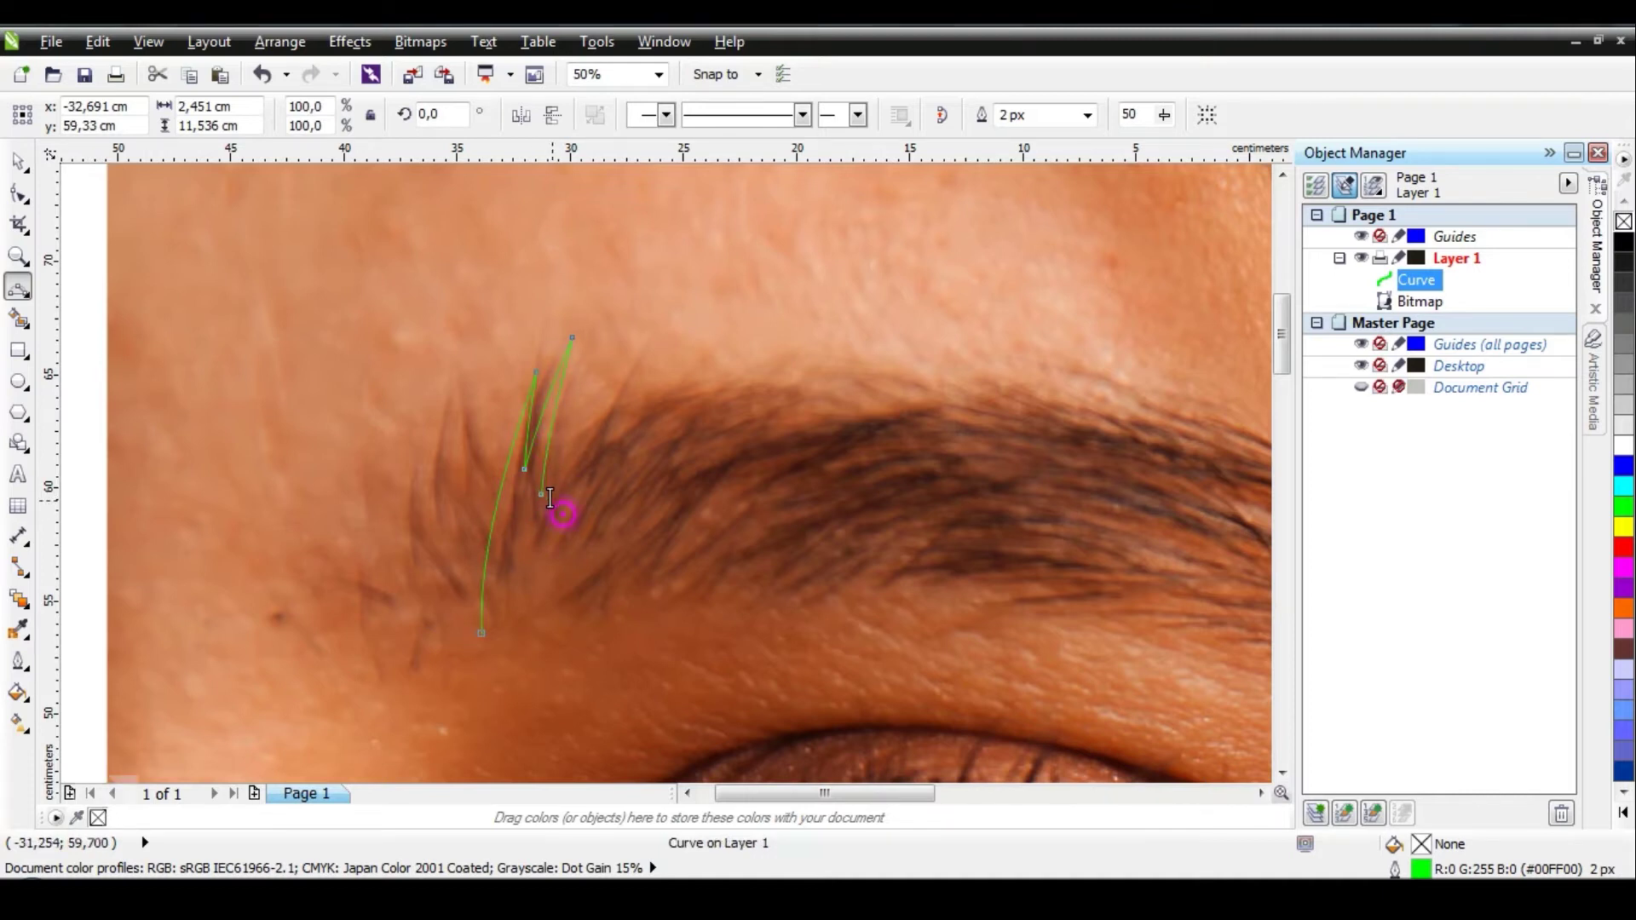
Step: Add a third hair strand and continue the curve toward the brow's upper edge
{"action": "left_click", "coordinate": [543, 492]}
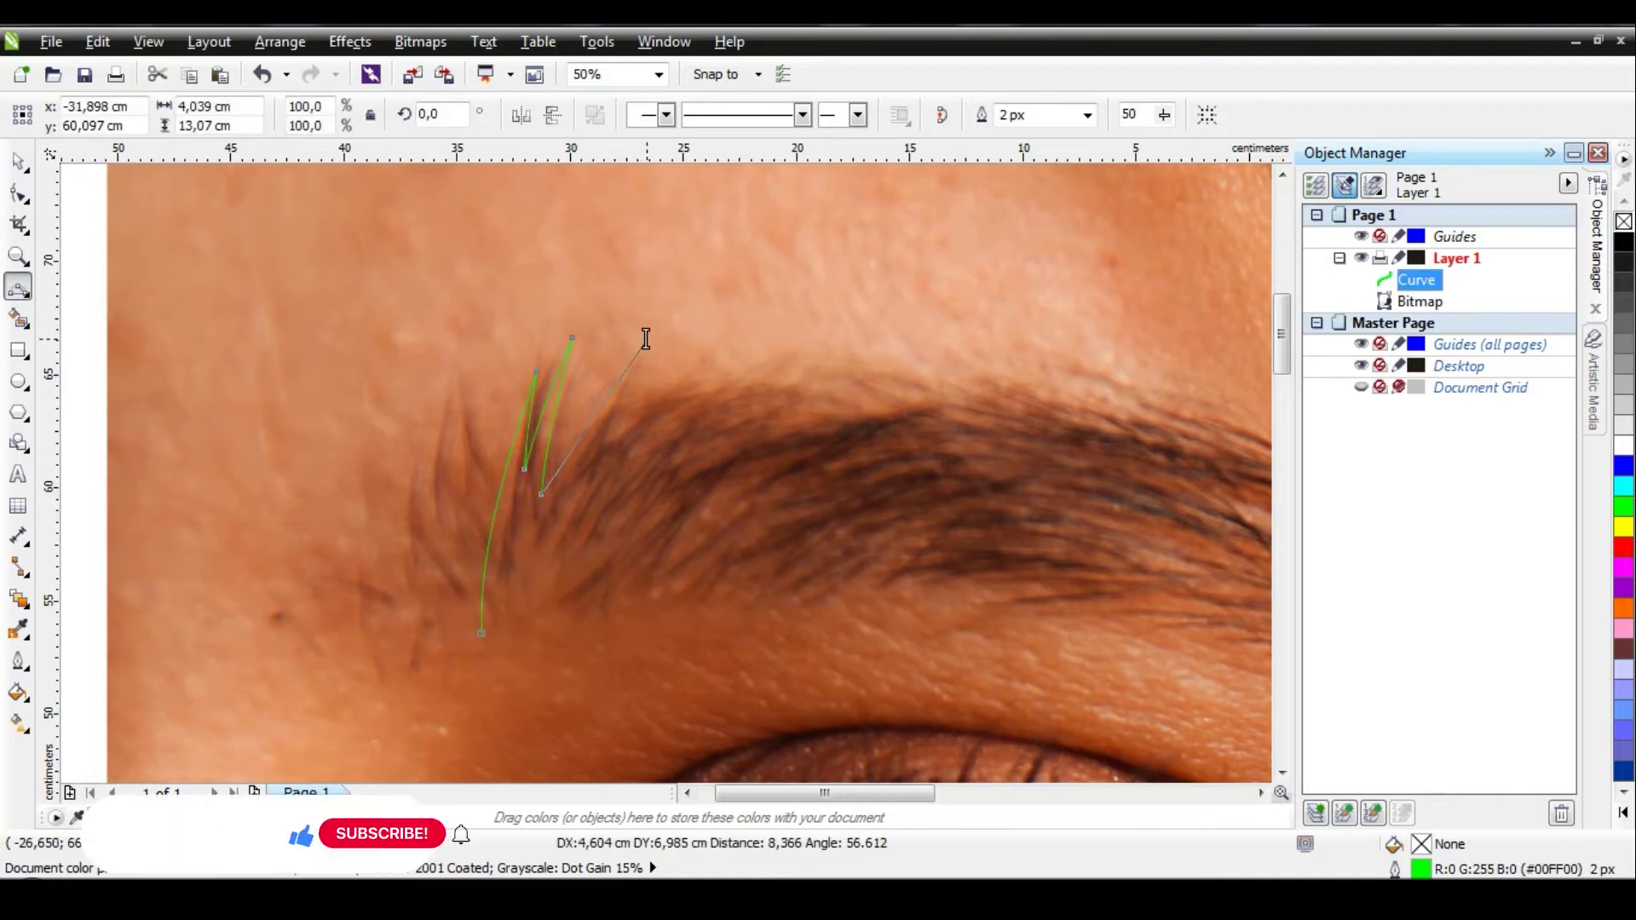
{"action": "double_click", "coordinate": [647, 345]}
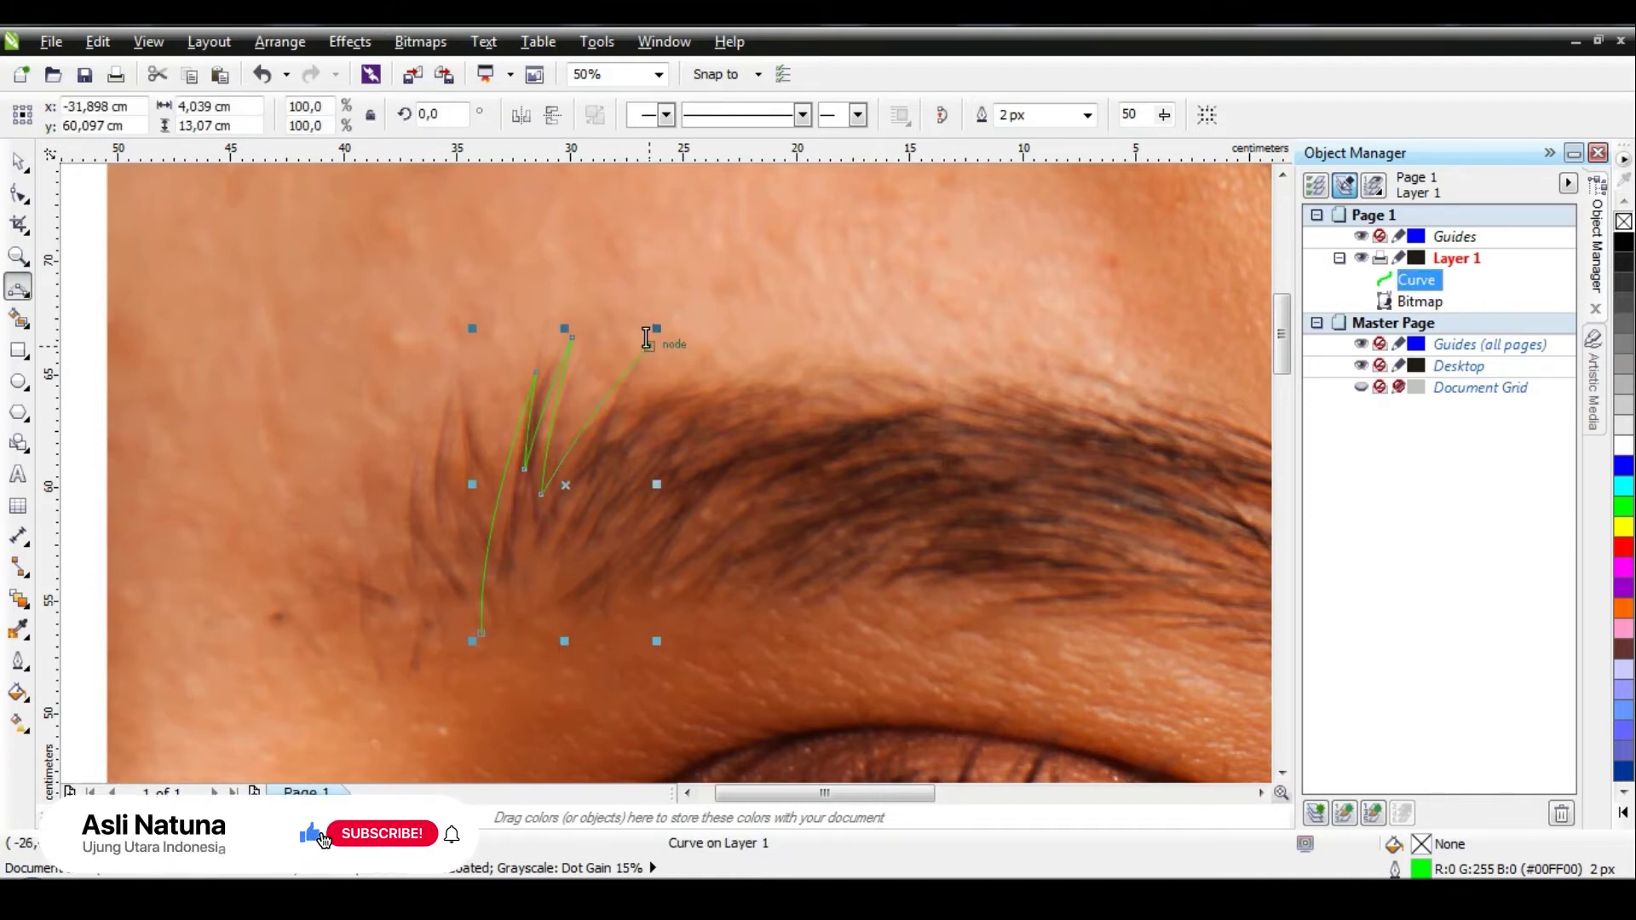
{"action": "left_click", "coordinate": [649, 341]}
{"action": "left_click", "coordinate": [609, 439]}
{"action": "left_click", "coordinate": [697, 374]}
{"action": "scroll", "coordinate": [673, 400], "scroll_direction": "down", "scroll_amount": 2}
{"action": "scroll", "coordinate": [672, 414], "scroll_direction": "up", "scroll_amount": 1}
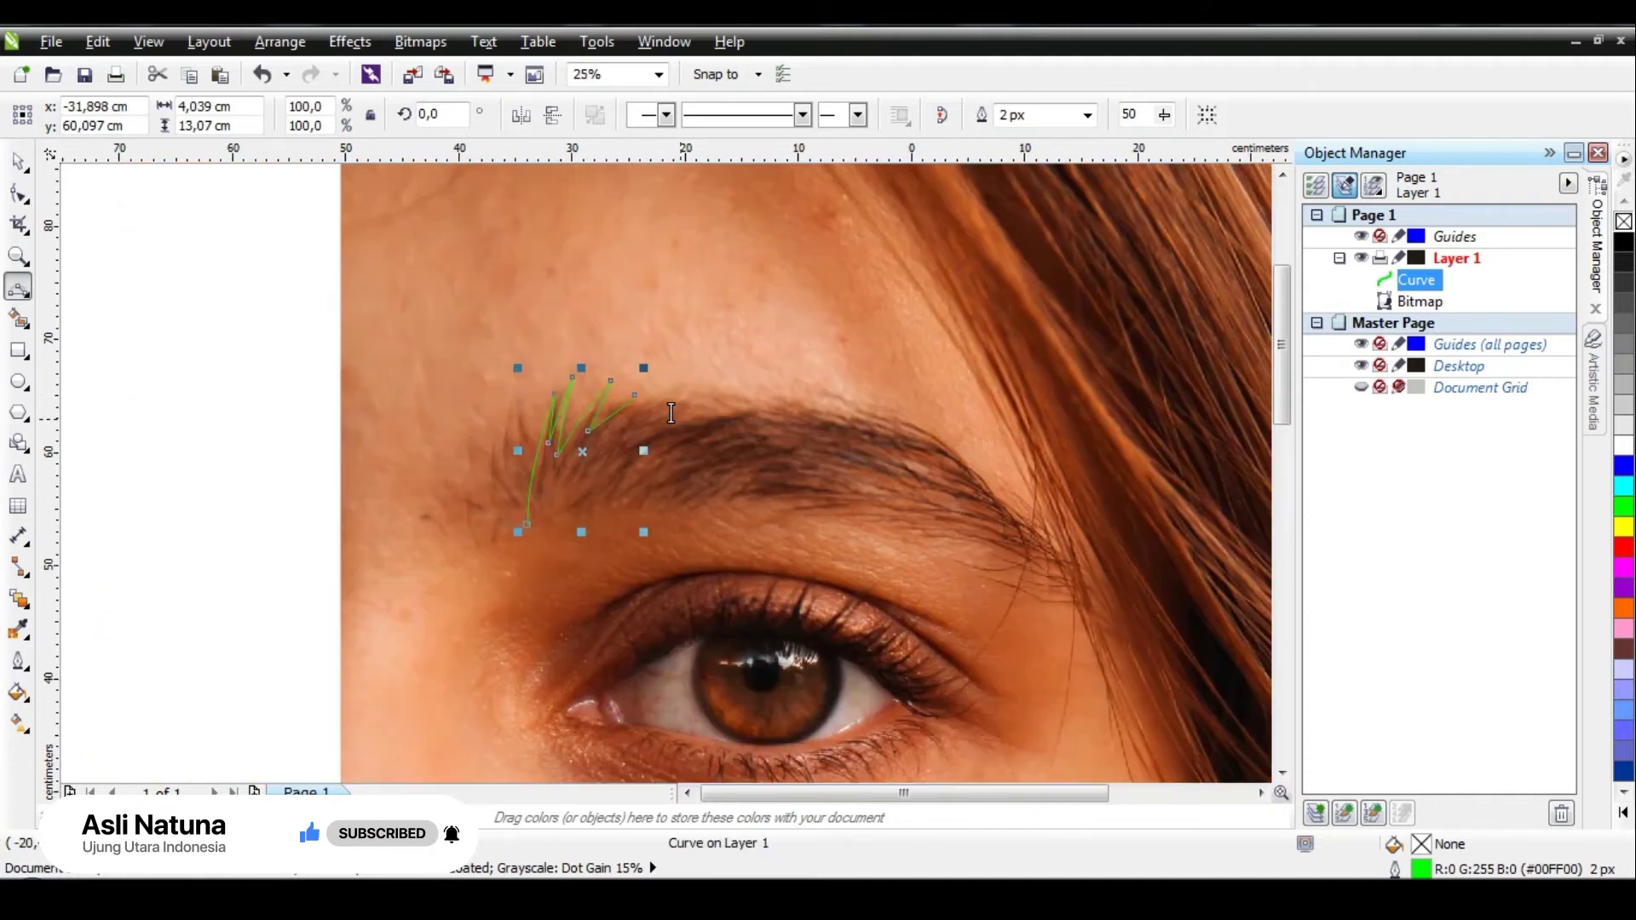
{"action": "scroll", "coordinate": [648, 396], "scroll_direction": "up", "scroll_amount": 1}
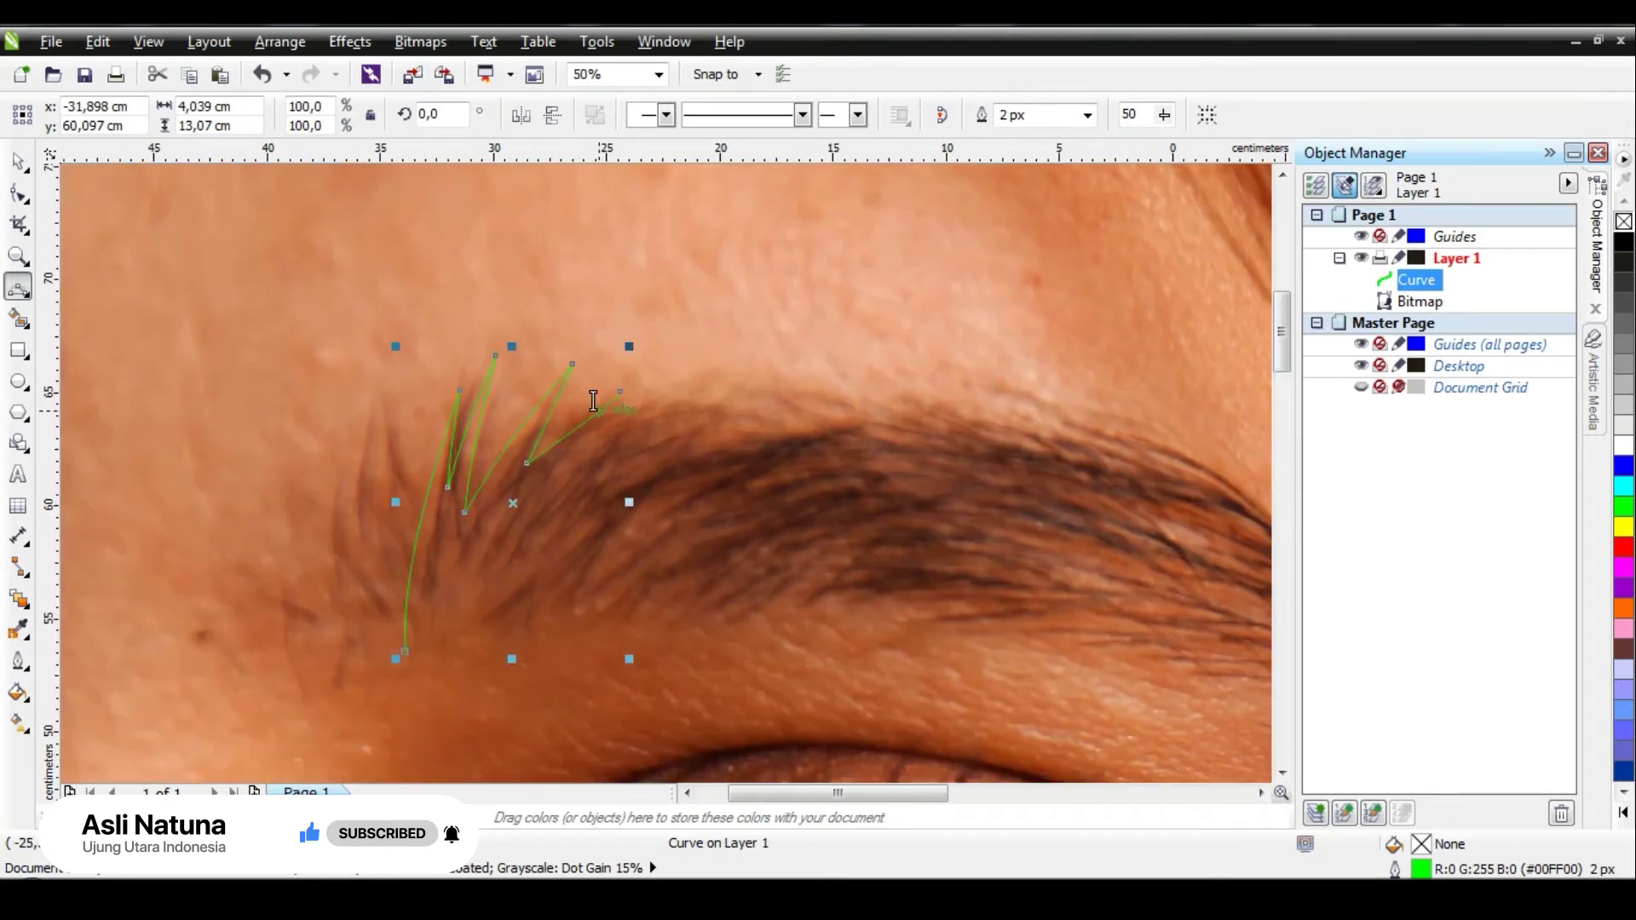
{"action": "scroll", "coordinate": [617, 407], "scroll_direction": "down", "scroll_amount": 1}
{"action": "scroll", "coordinate": [612, 406], "scroll_direction": "up", "scroll_amount": 1}
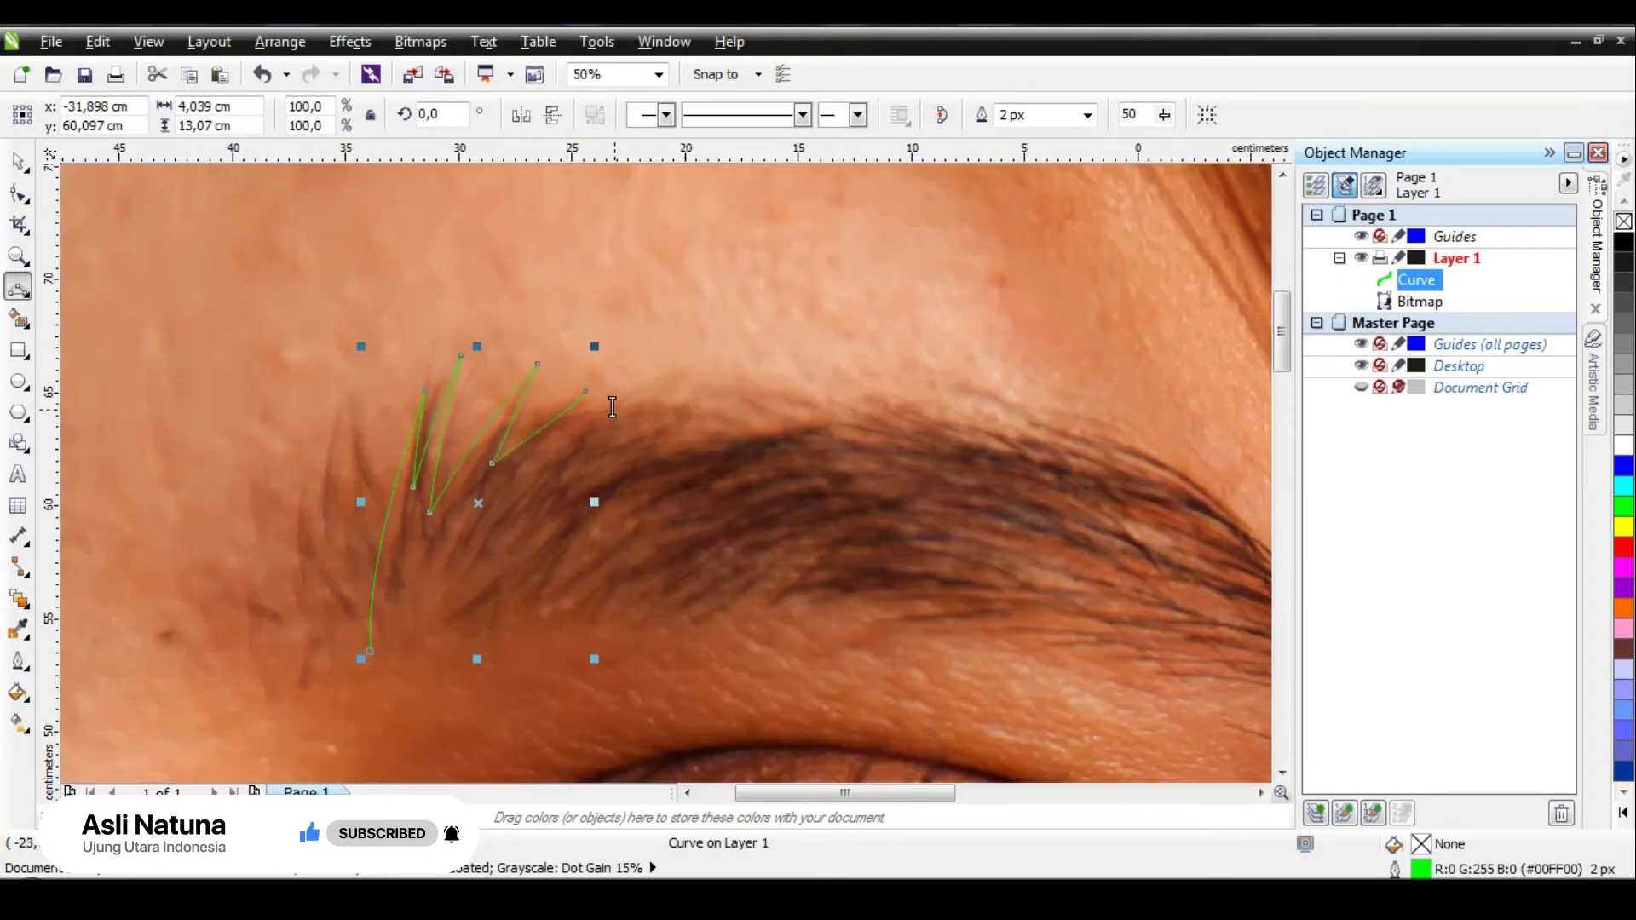
{"action": "scroll", "coordinate": [584, 399], "scroll_direction": "down", "scroll_amount": 1}
Step: Extend the green curve with nodes along the eyebrow's upper edge and arch
{"action": "left_click", "coordinate": [588, 396]}
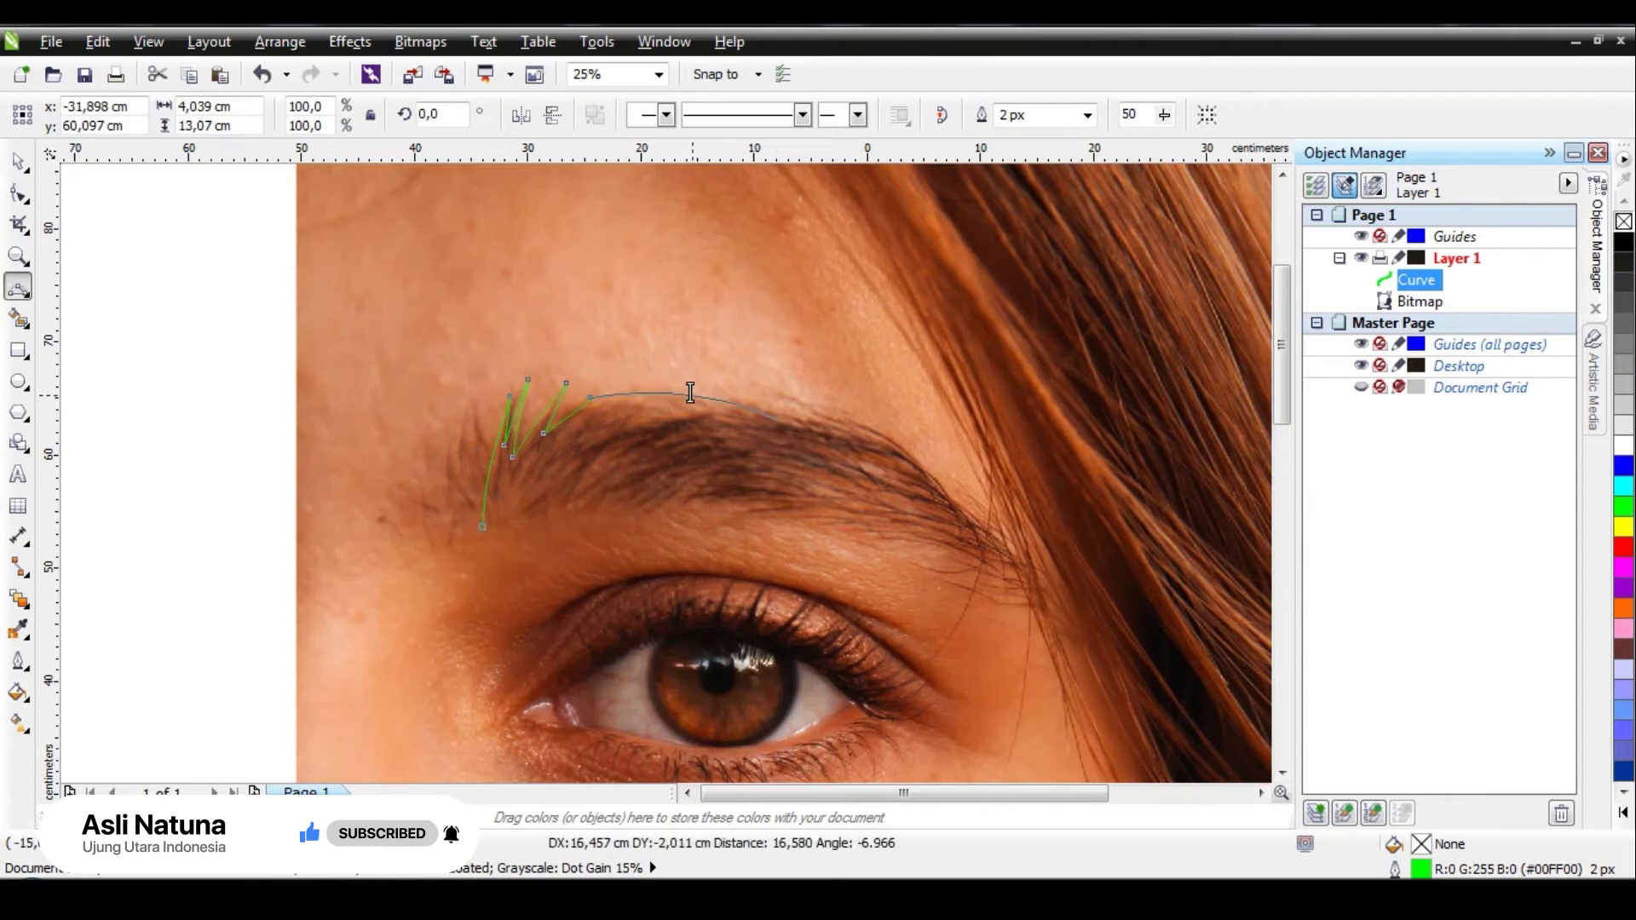
{"action": "left_click", "coordinate": [777, 419]}
{"action": "scroll", "coordinate": [758, 435], "scroll_direction": "up", "scroll_amount": 1}
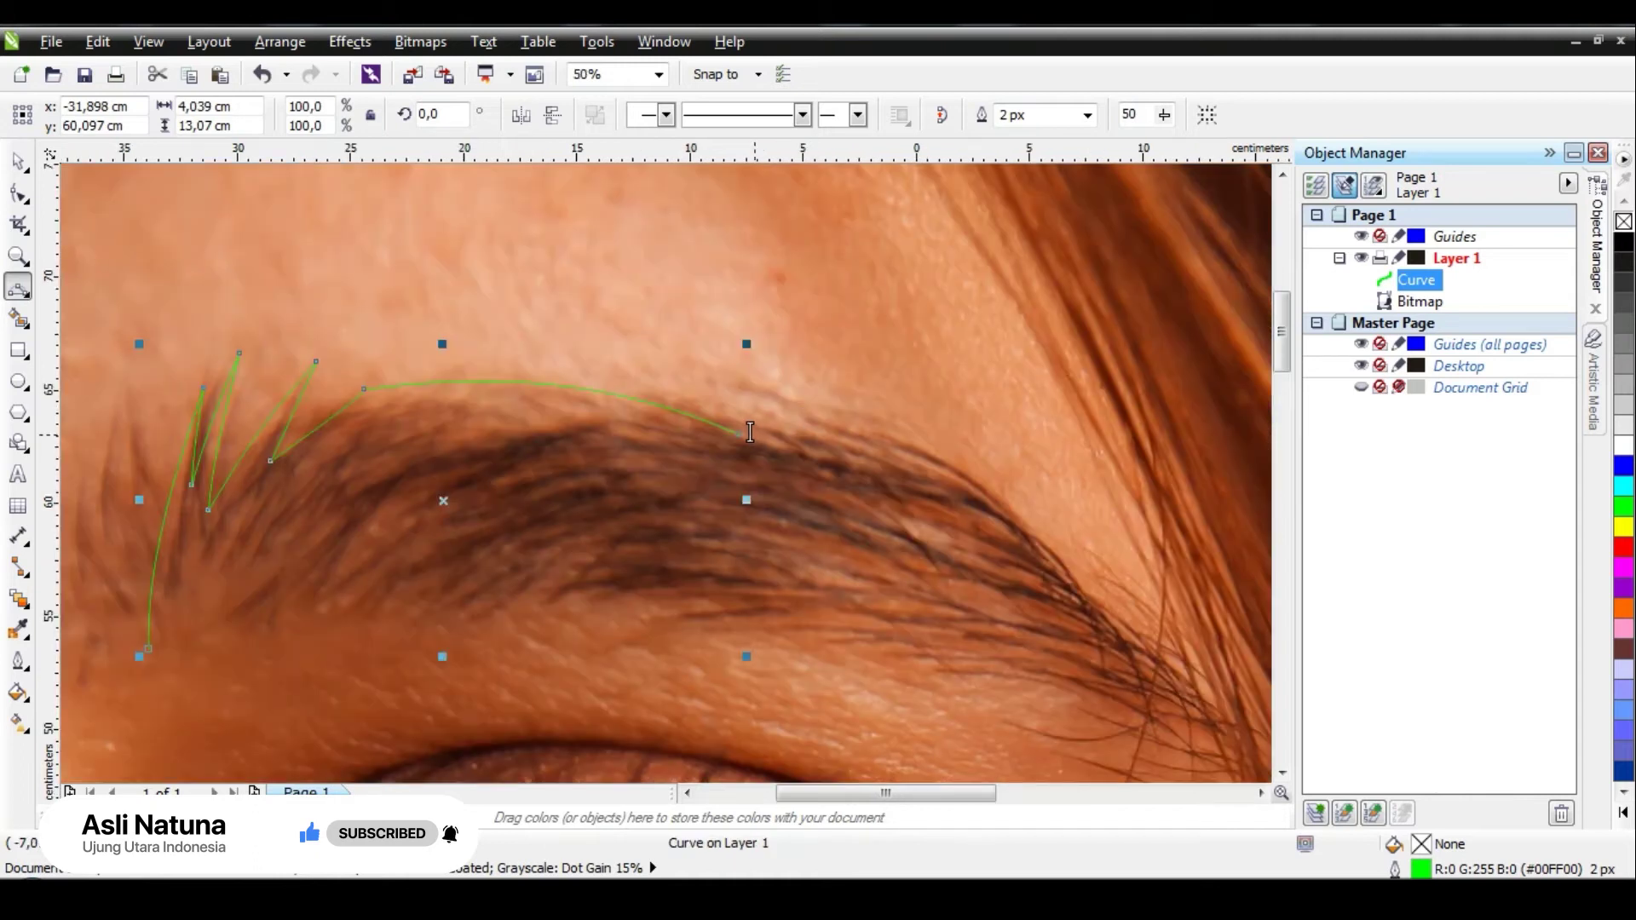
{"action": "left_click", "coordinate": [746, 433]}
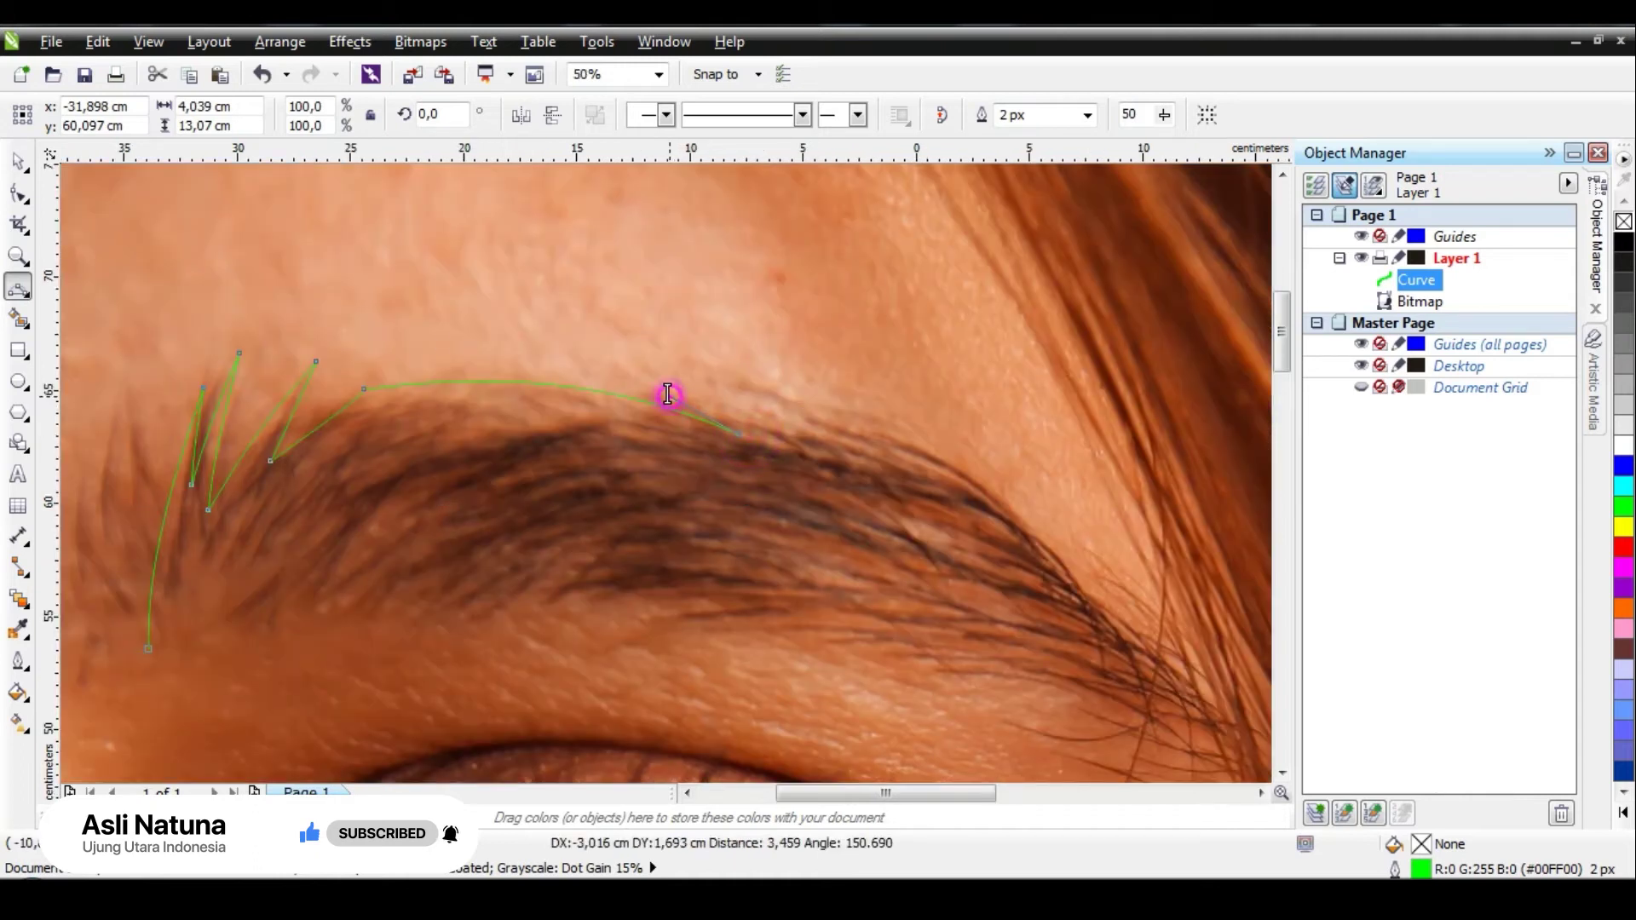
{"action": "left_click", "coordinate": [668, 394]}
{"action": "left_click", "coordinate": [672, 395]}
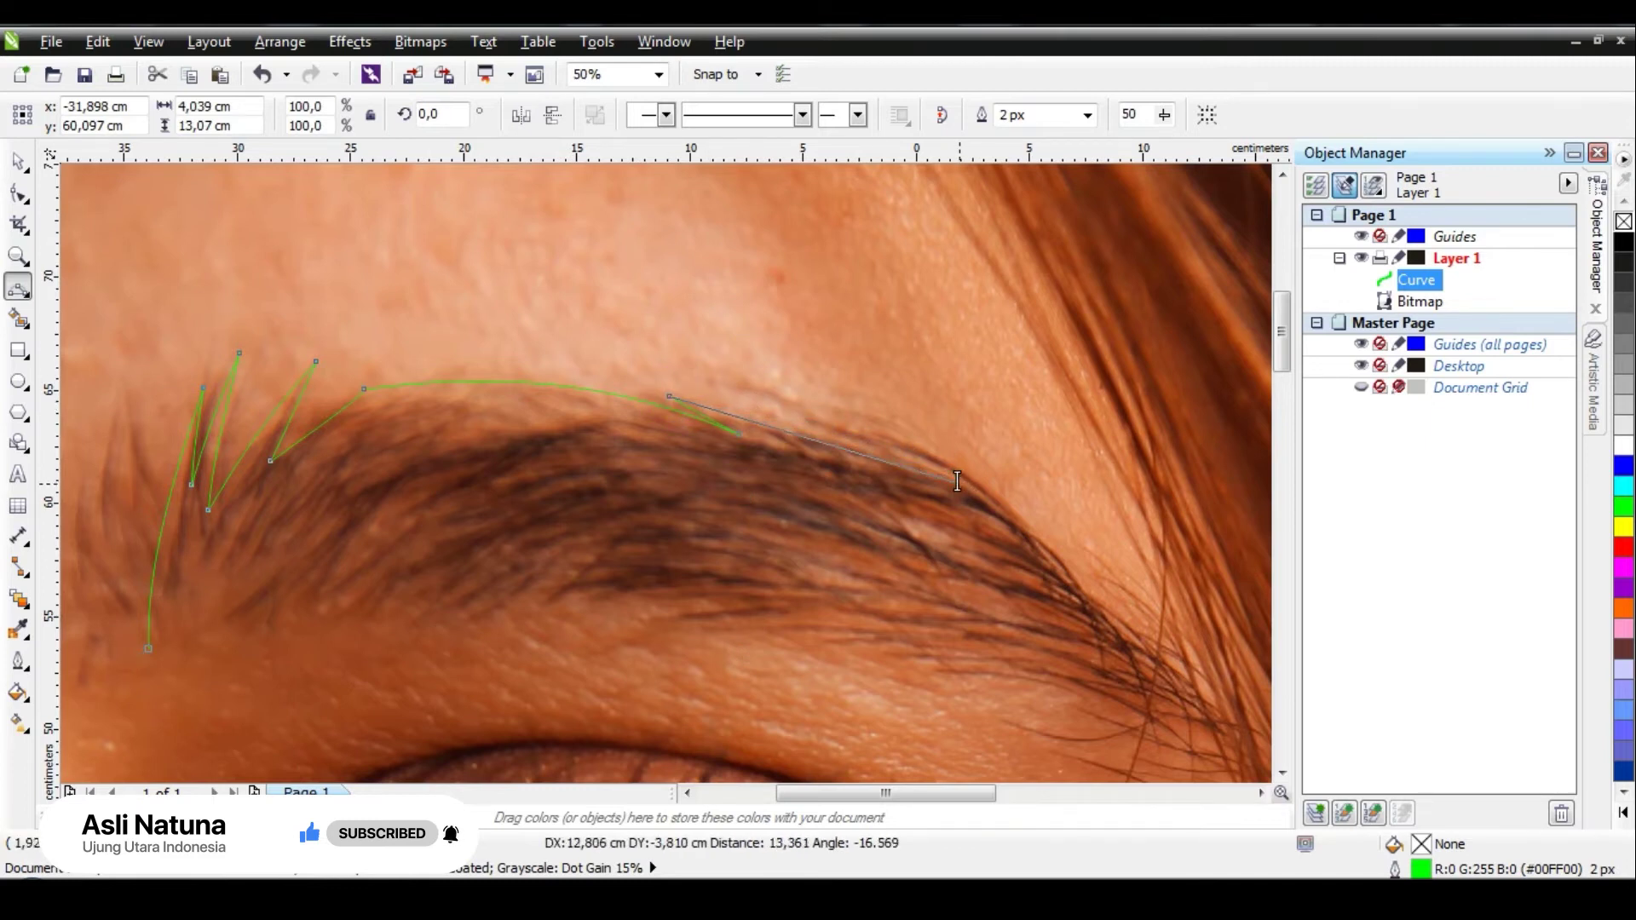
{"action": "left_click", "coordinate": [780, 423]}
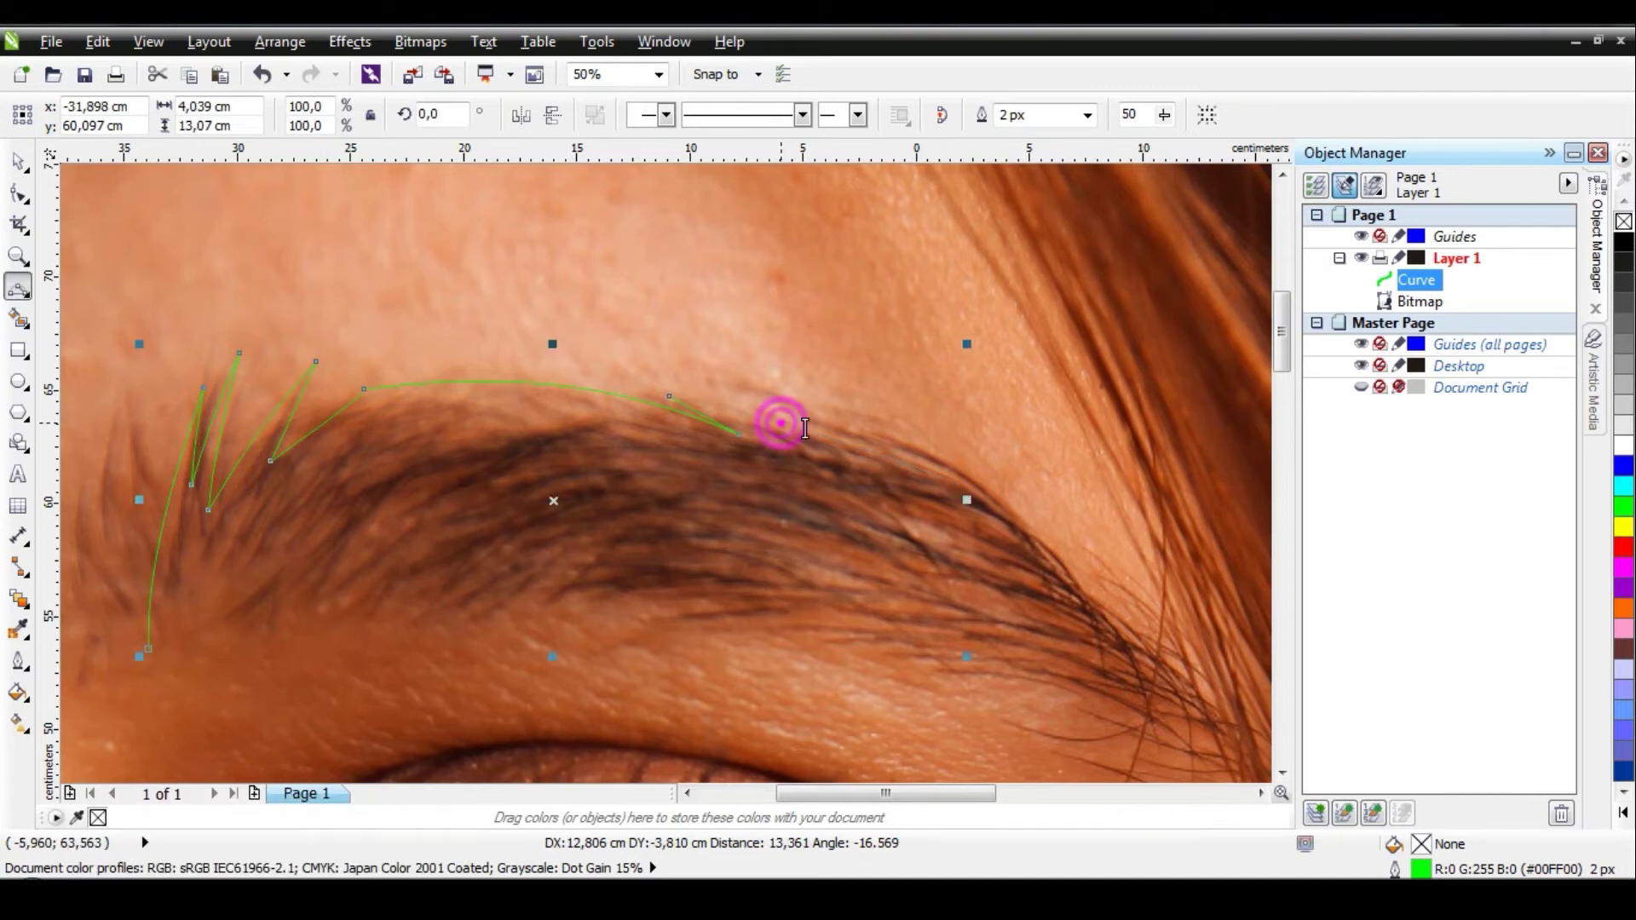
{"action": "left_click", "coordinate": [958, 483]}
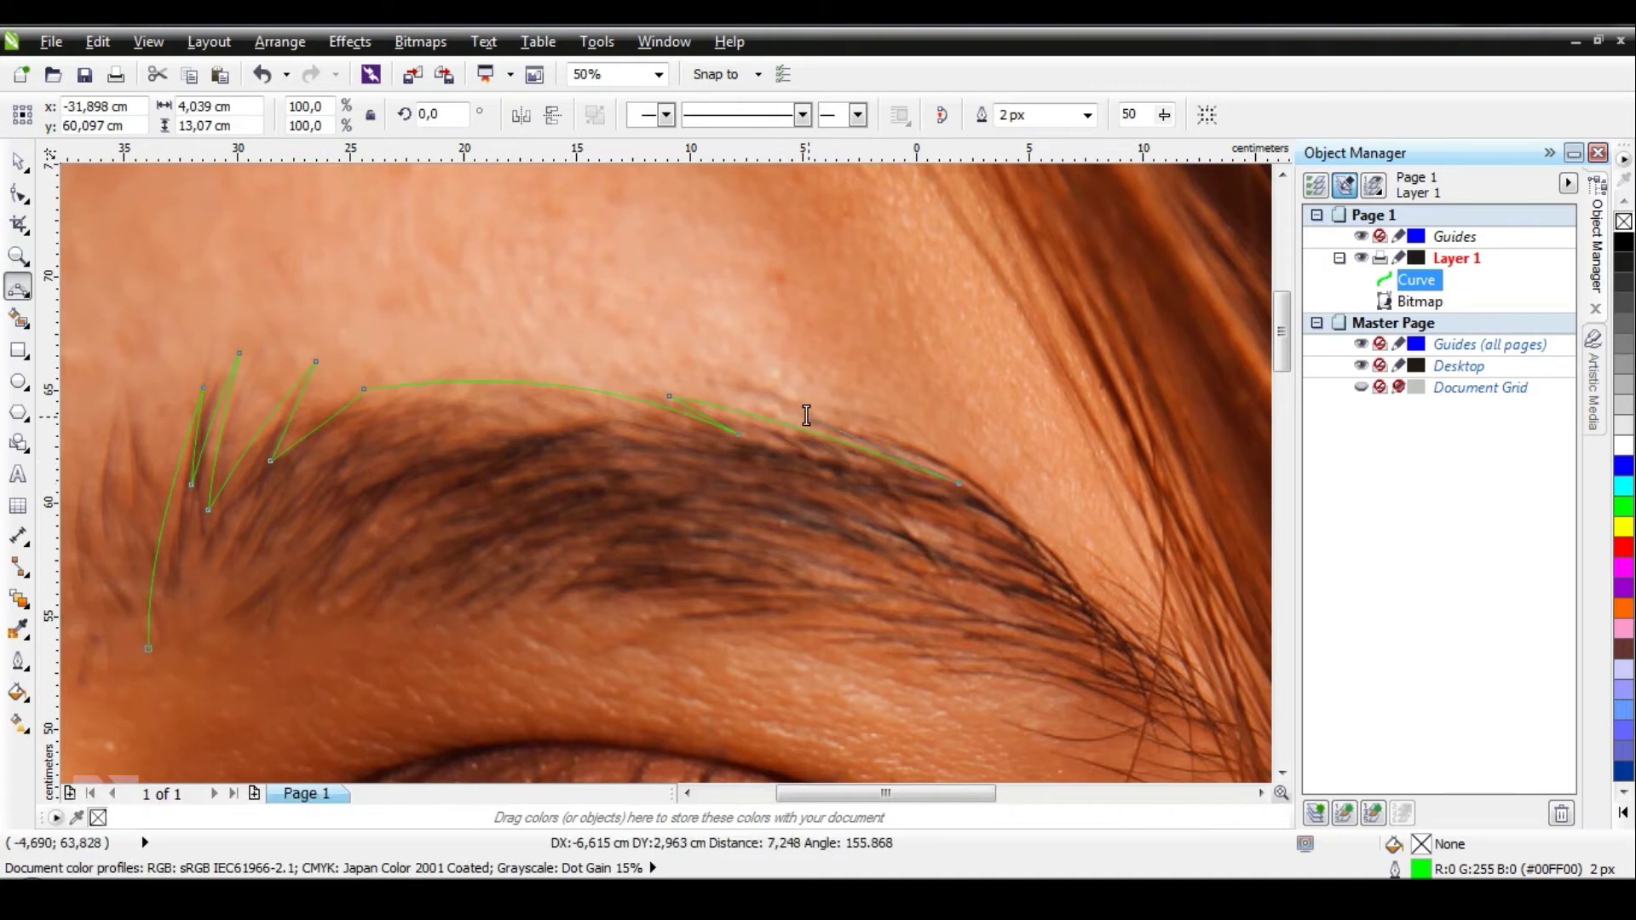
Step: Bend the final curve segment down around the eyebrow's outer tail
{"action": "scroll", "coordinate": [801, 417], "scroll_direction": "down", "scroll_amount": 1}
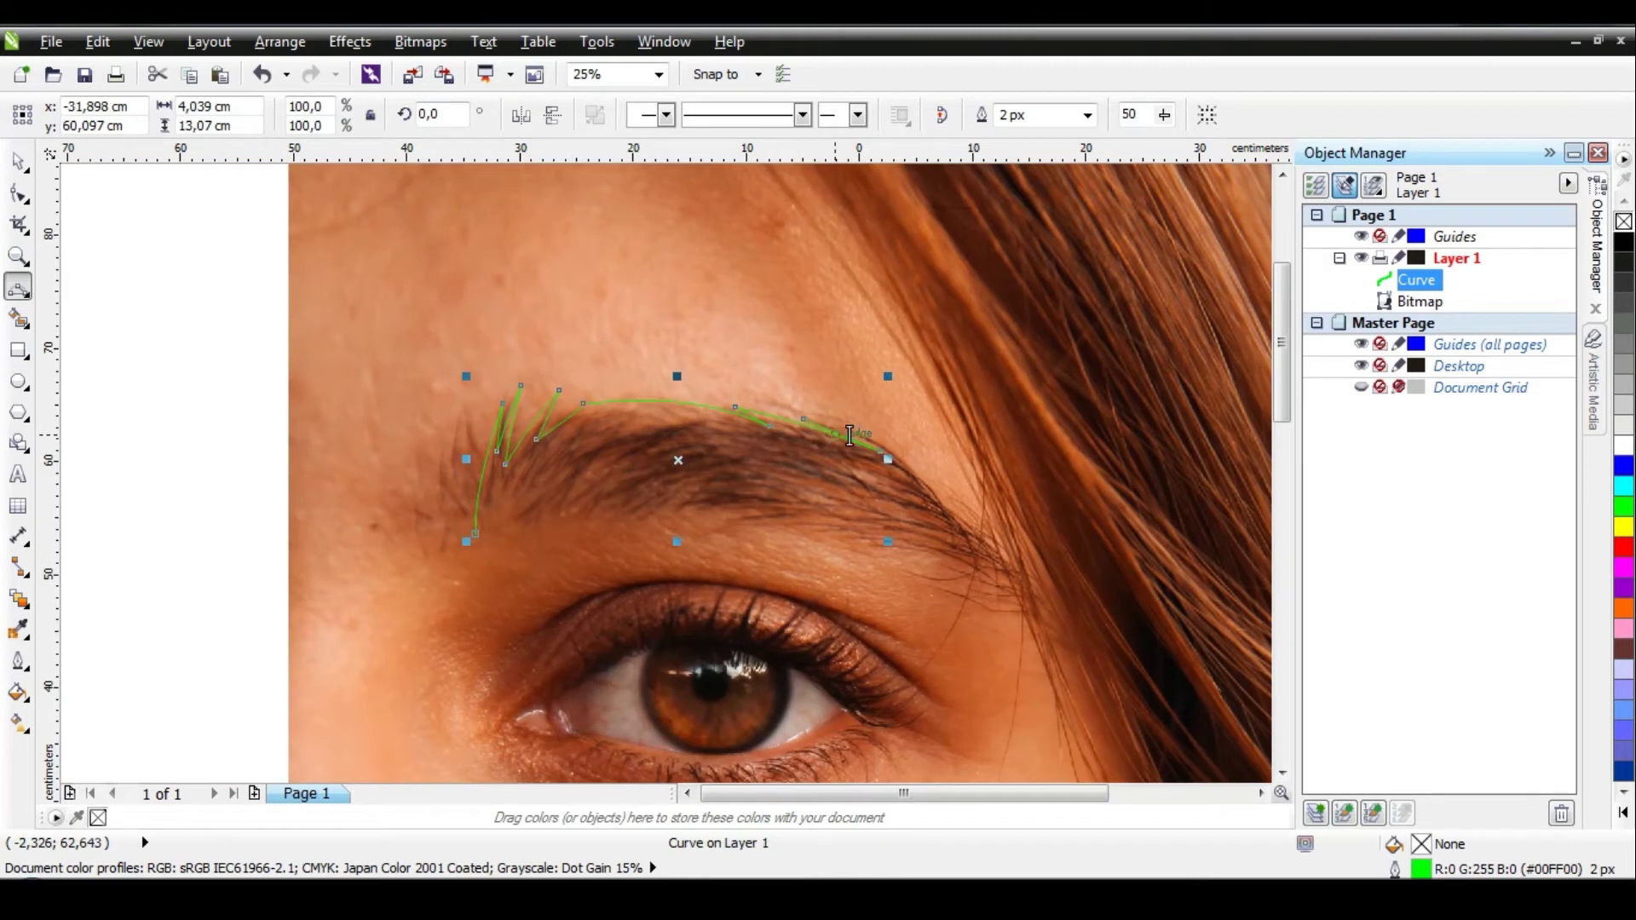
{"action": "scroll", "coordinate": [767, 422], "scroll_direction": "up", "scroll_amount": 1}
{"action": "scroll", "coordinate": [731, 390], "scroll_direction": "down", "scroll_amount": 1}
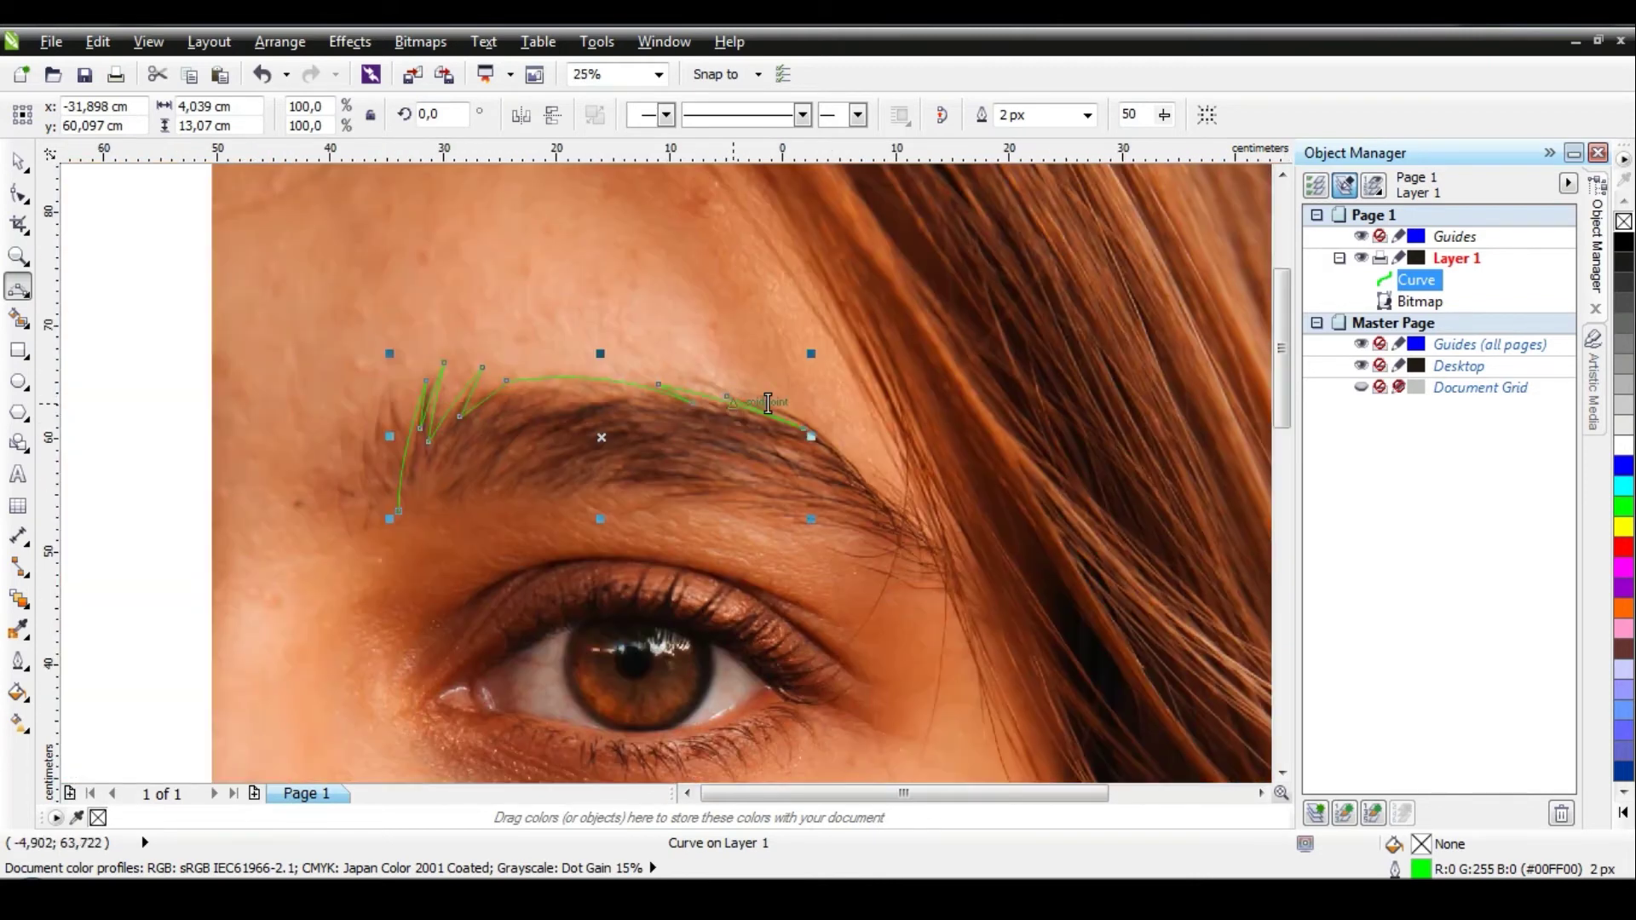
{"action": "scroll", "coordinate": [703, 419], "scroll_direction": "up", "scroll_amount": 1}
{"action": "left_click", "coordinate": [643, 381]}
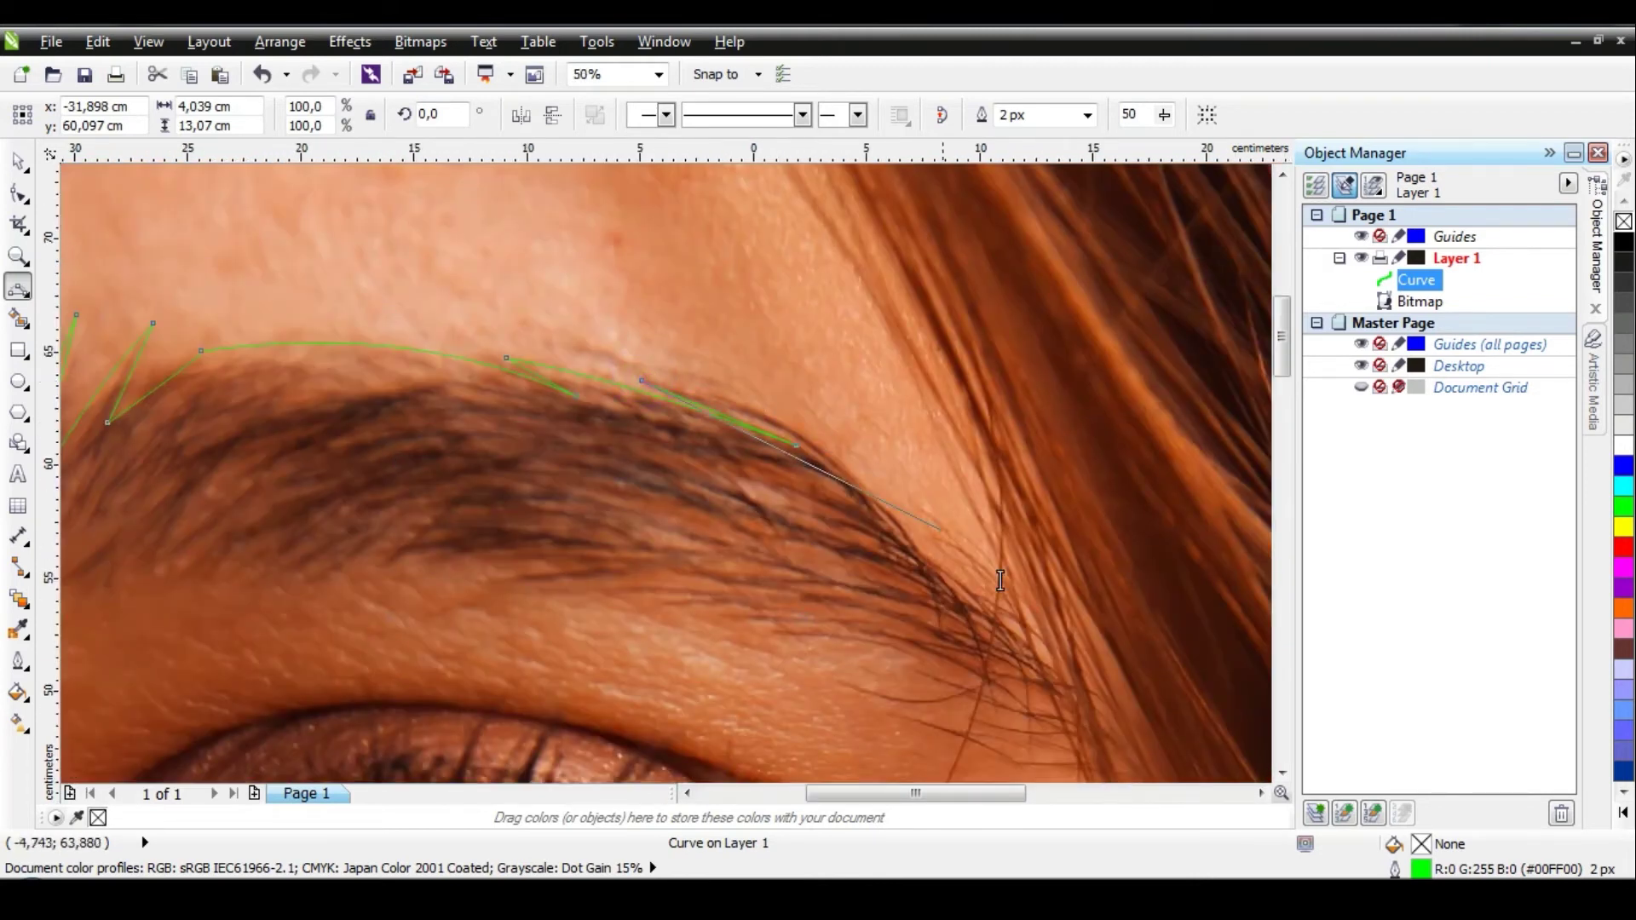
{"action": "mouse_move", "coordinate": [1091, 691]}
{"action": "left_mouse_down"}
{"action": "mouse_move", "coordinate": [835, 452]}
{"action": "mouse_move", "coordinate": [860, 466]}
{"action": "left_mouse_up"}
{"action": "scroll", "coordinate": [859, 465], "scroll_direction": "down", "scroll_amount": 1}
{"action": "scroll", "coordinate": [1025, 607], "scroll_direction": "up", "scroll_amount": 1}
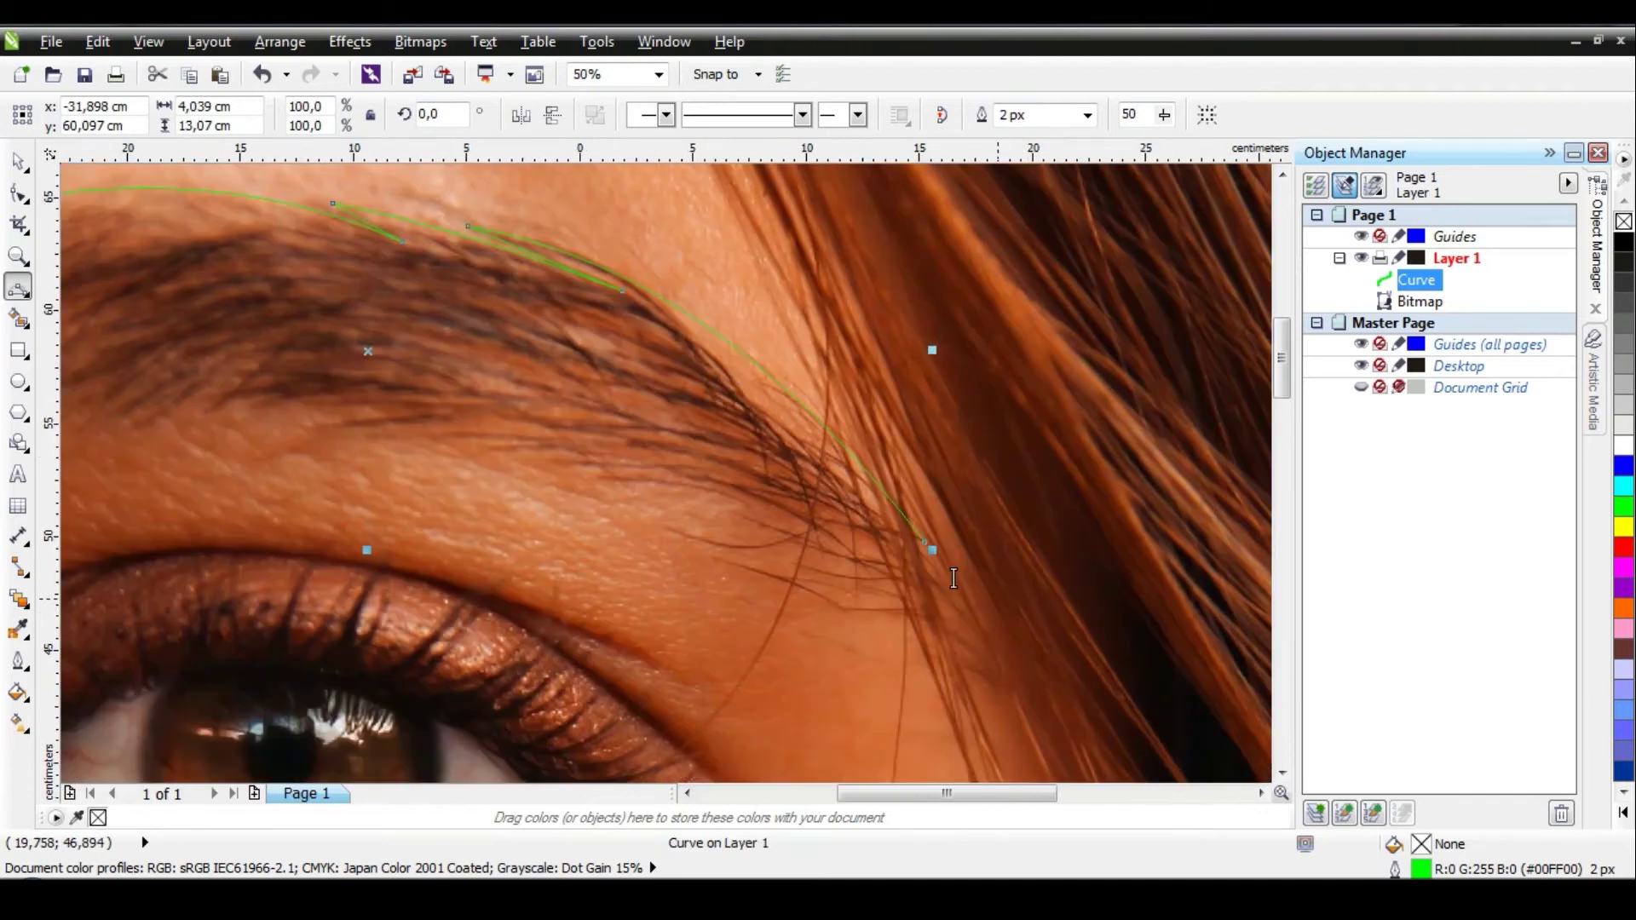
Step: Add several pointed hair-strand spikes at the eyebrow's outer tail, then end the curve
{"action": "left_click", "coordinate": [925, 540]}
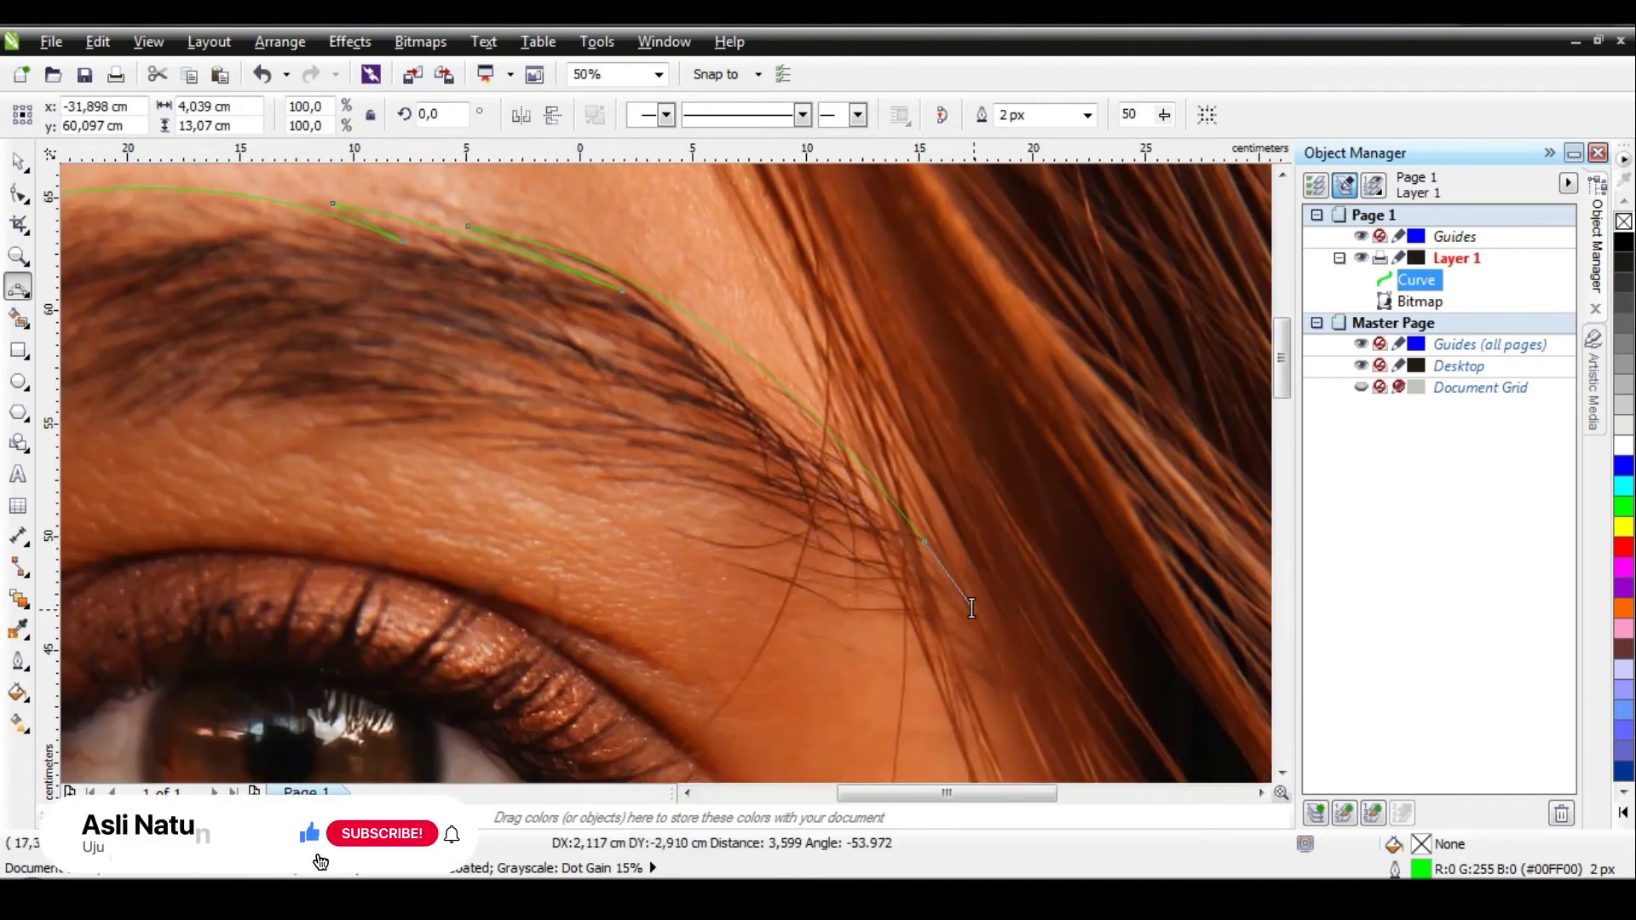
{"action": "left_click", "coordinate": [974, 615]}
{"action": "left_click_drag", "start_coordinate": [974, 616], "coordinate": [914, 556]}
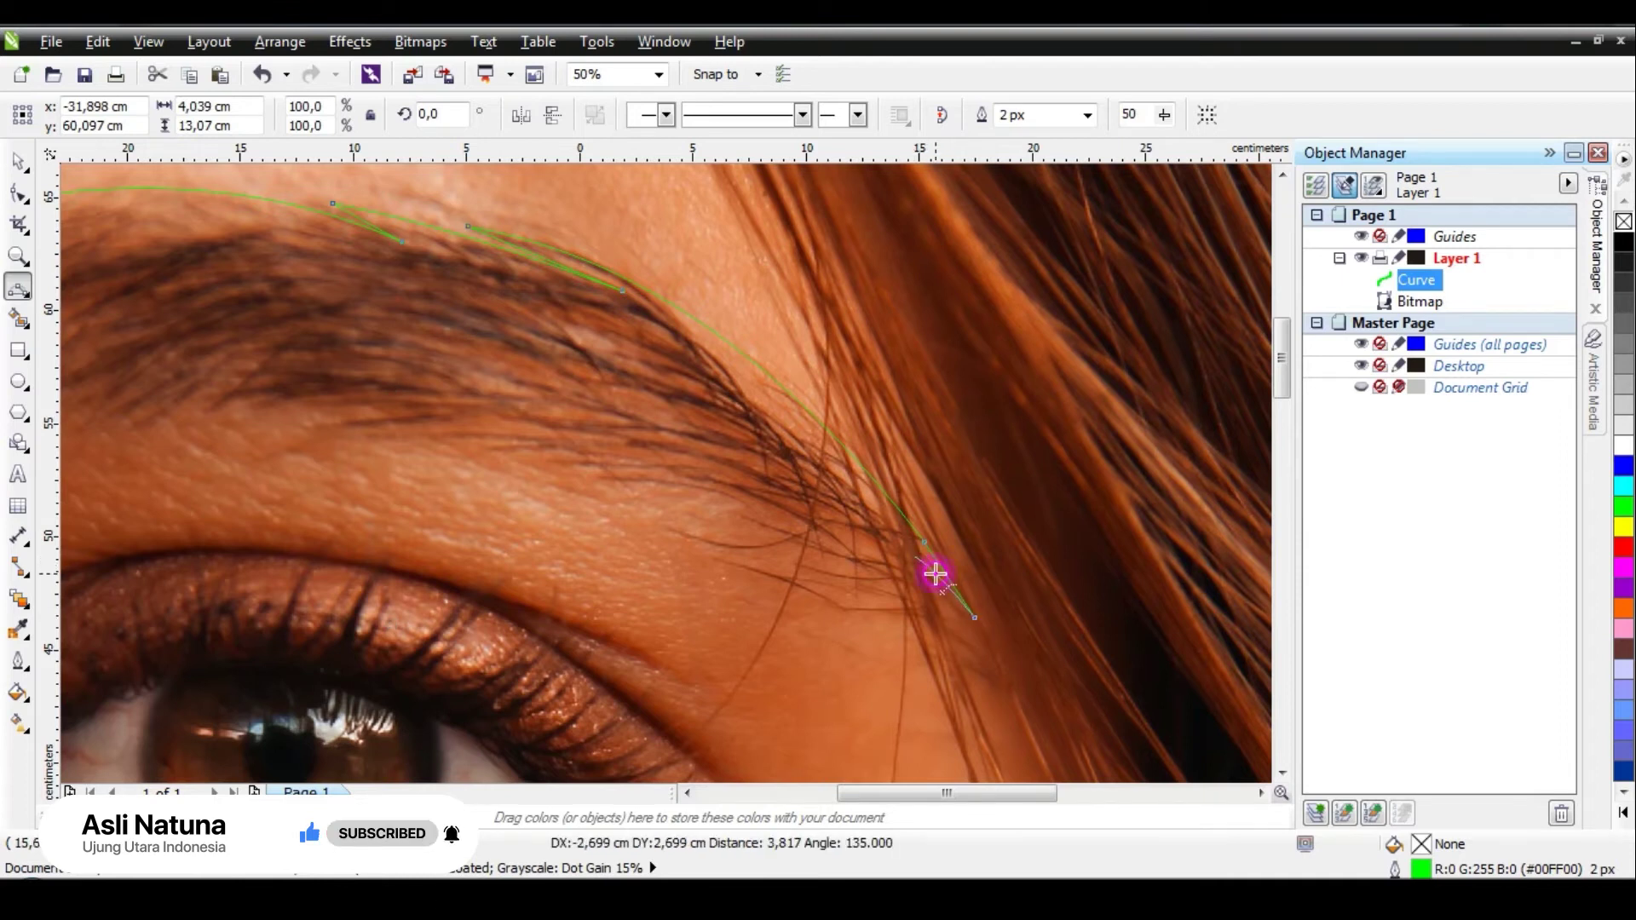
{"action": "left_click", "coordinate": [913, 558]}
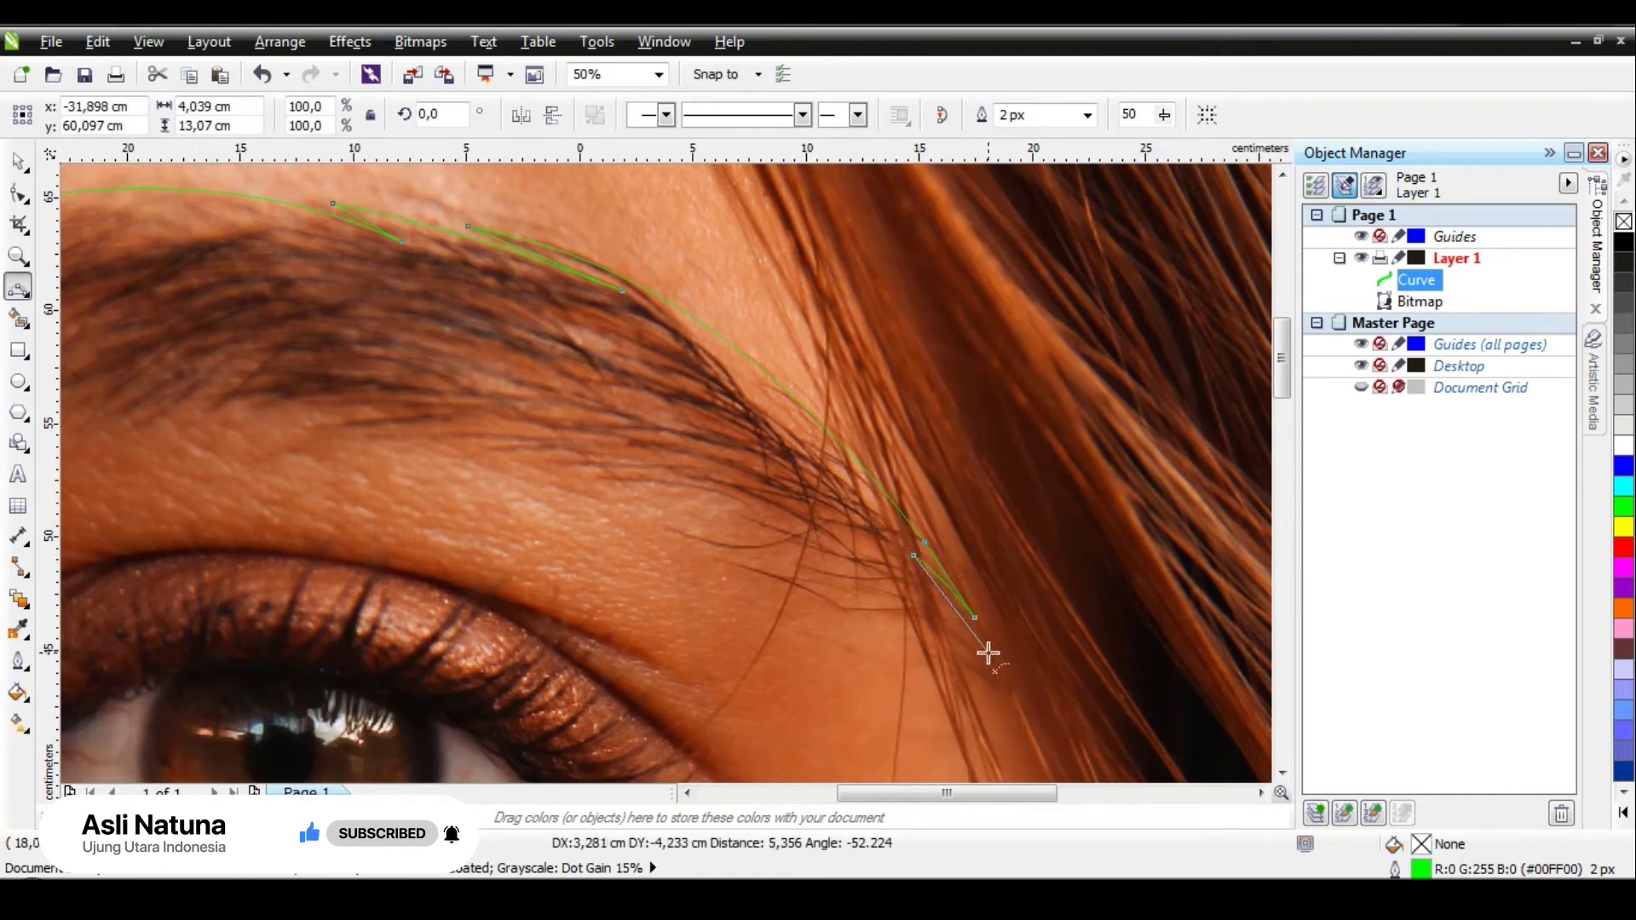
{"action": "double_click", "coordinate": [988, 653]}
{"action": "left_click", "coordinate": [988, 652]}
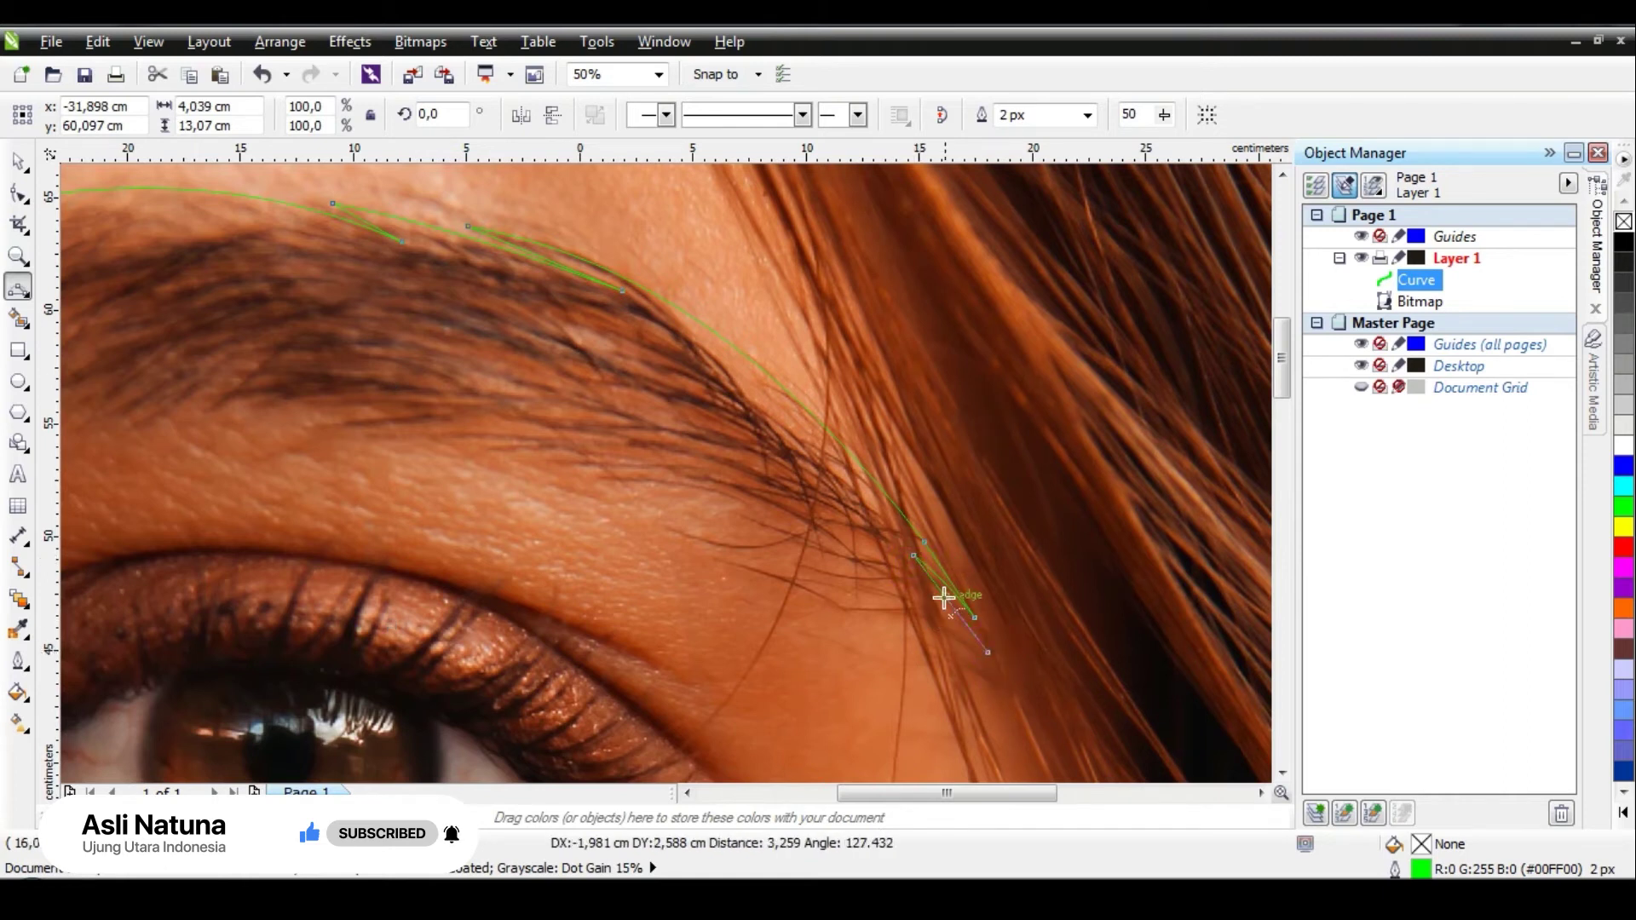
{"action": "left_click", "coordinate": [929, 596]}
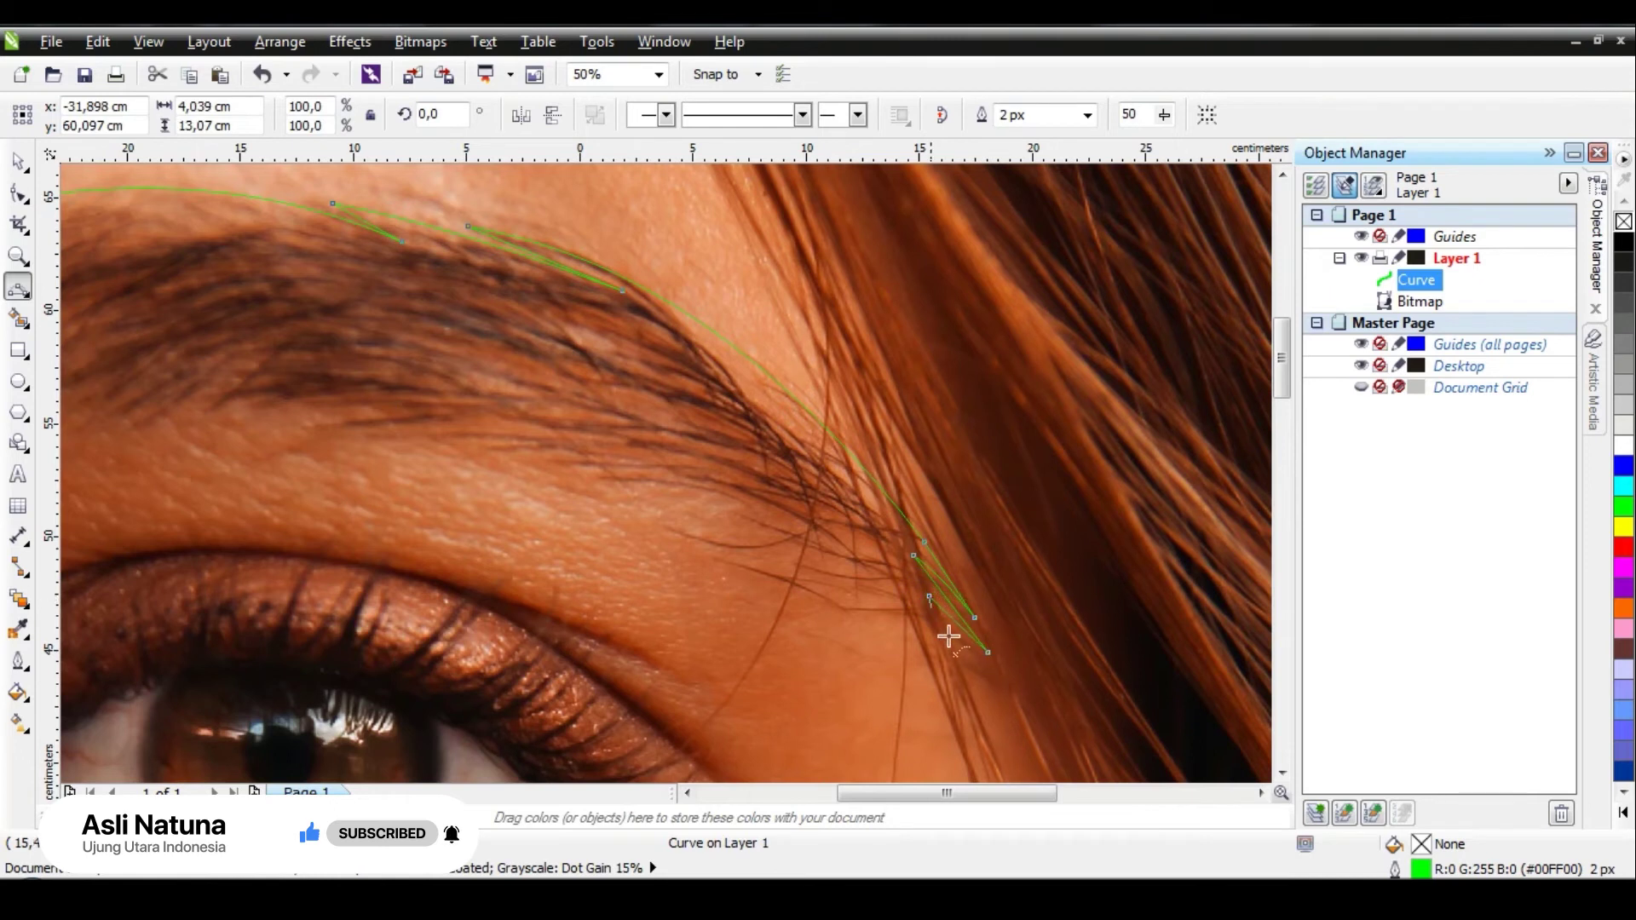
{"action": "left_click", "coordinate": [988, 673]}
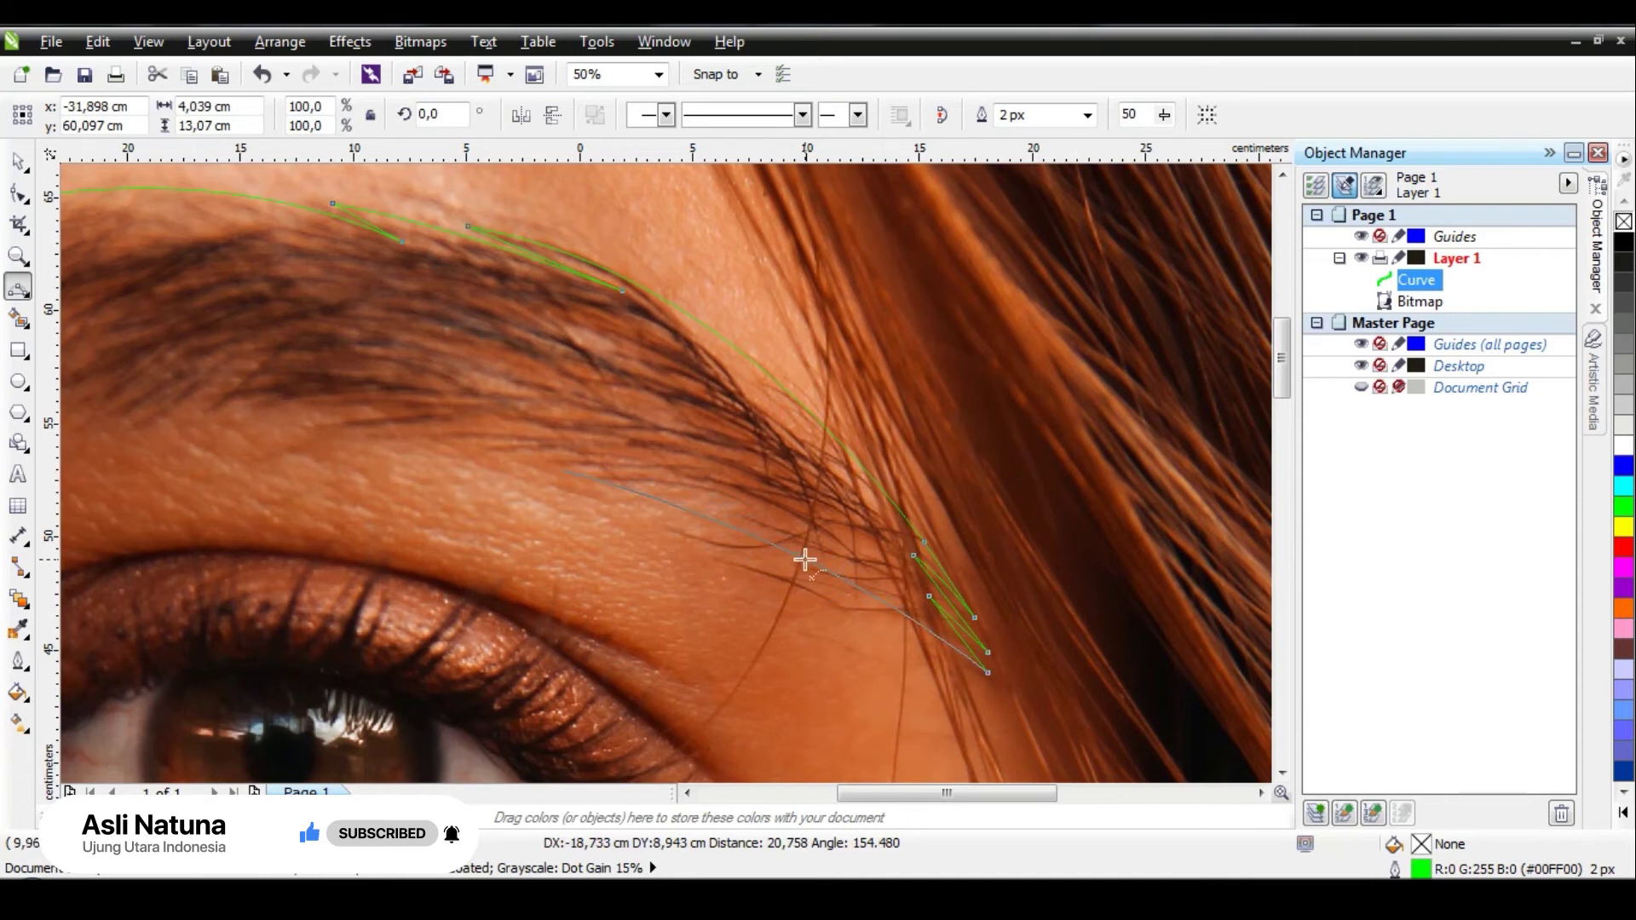
{"action": "key", "text": "space"}
{"action": "scroll", "coordinate": [805, 559], "scroll_direction": "down", "scroll_amount": 2}
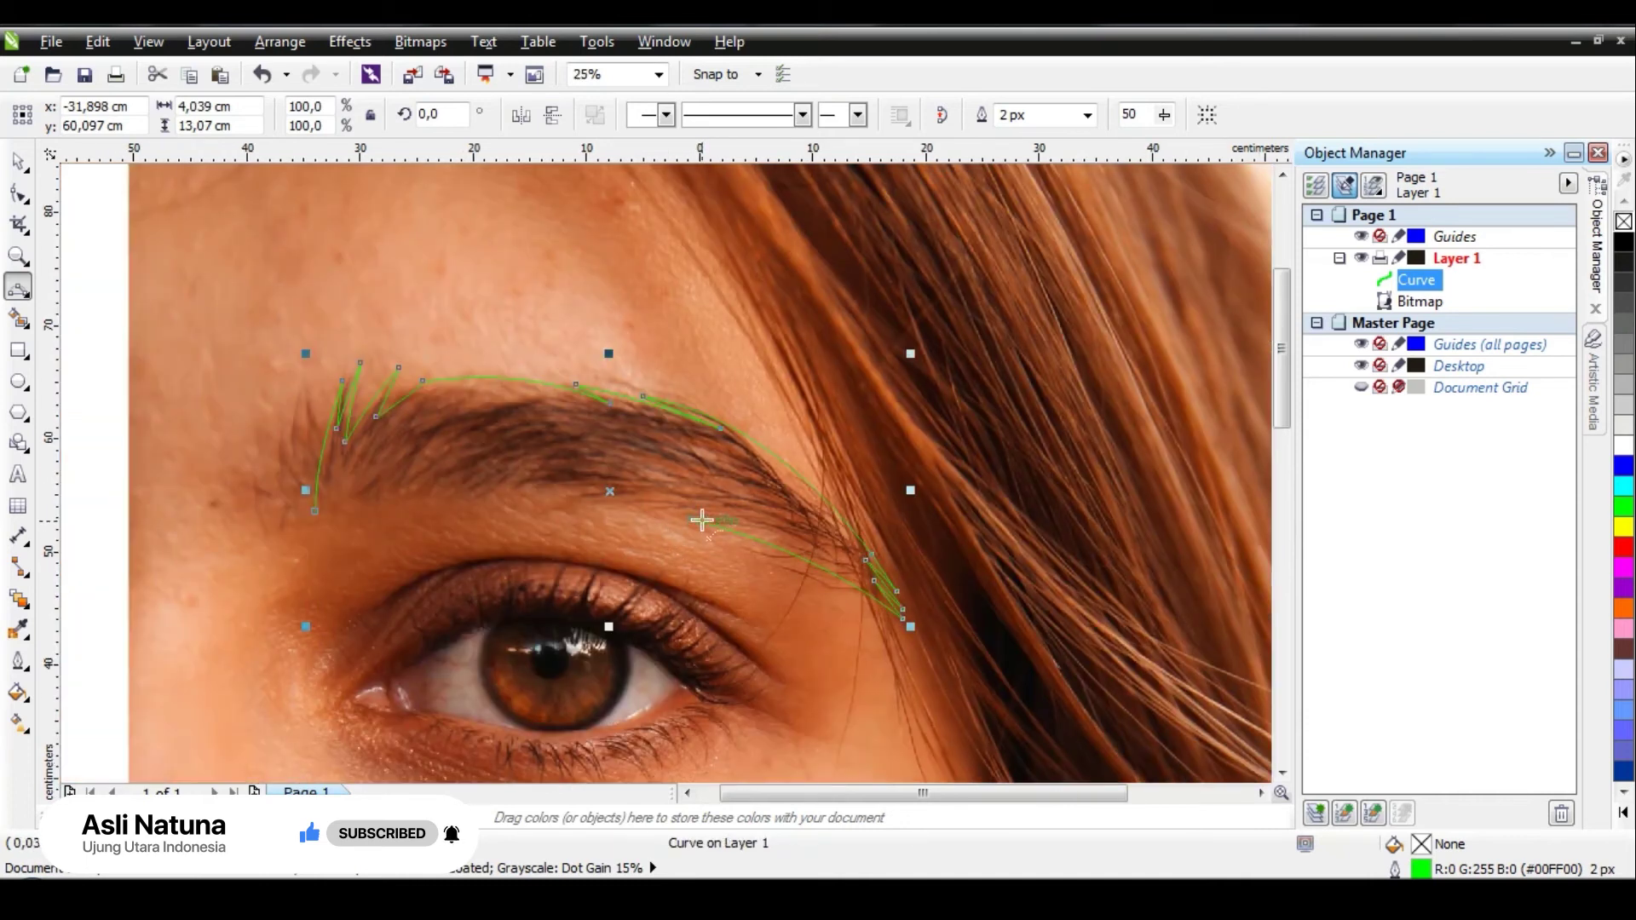
Step: Trace the eyebrow's underside from the tail toward its middle with curved nodes
{"action": "scroll", "coordinate": [701, 520], "scroll_direction": "up", "scroll_amount": 1}
{"action": "left_click", "coordinate": [679, 517]}
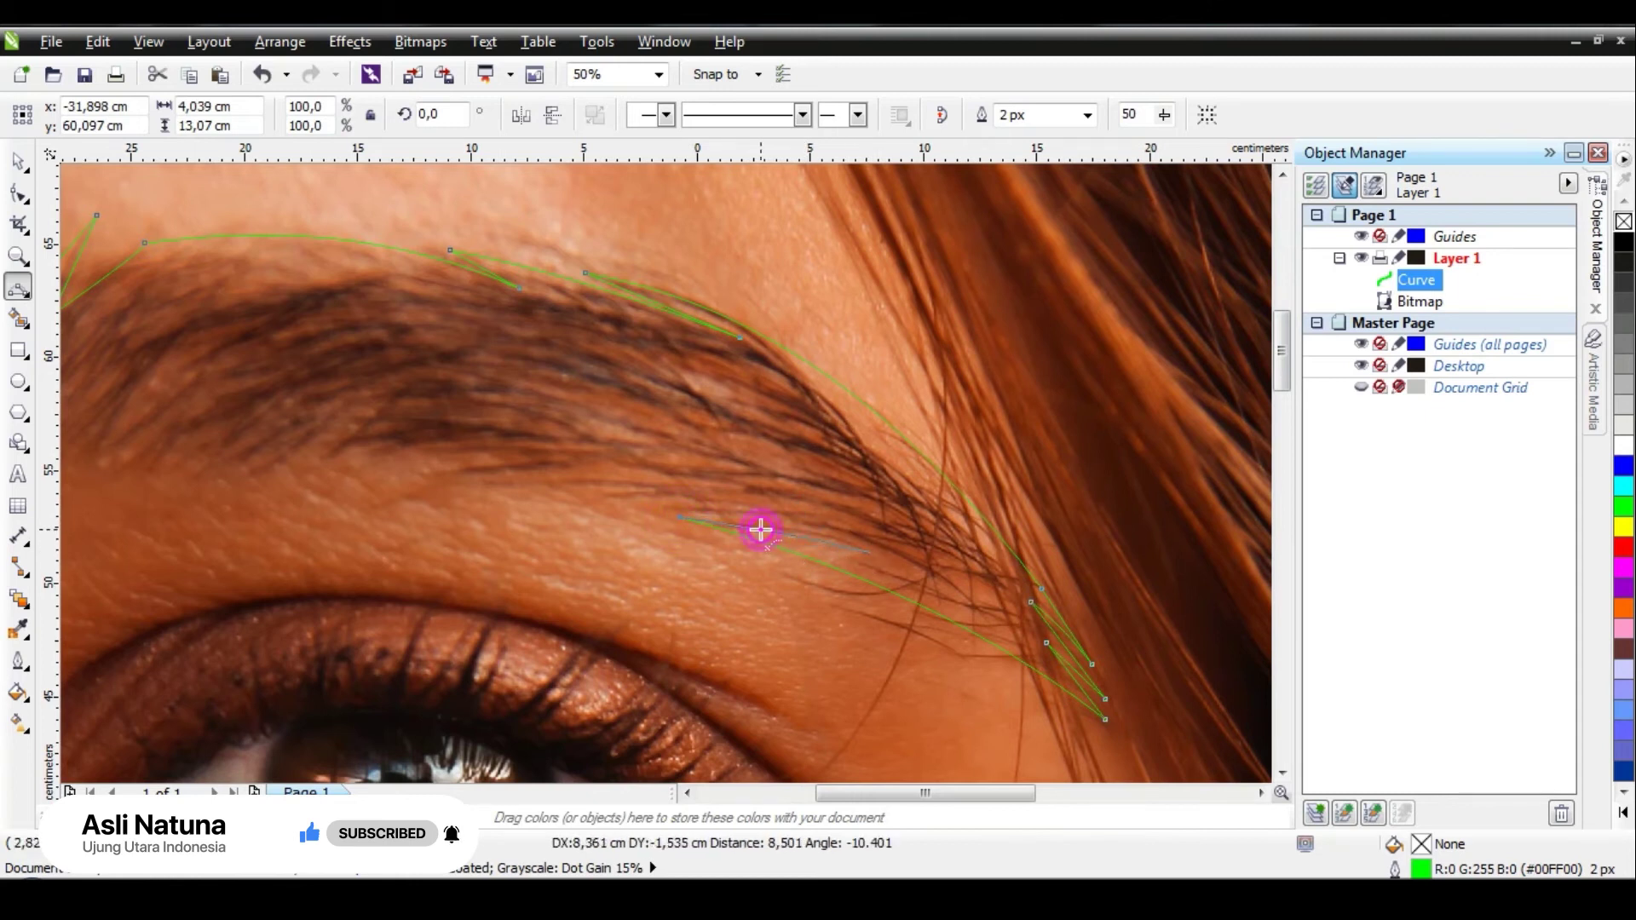
{"action": "left_click_drag", "start_coordinate": [761, 530], "coordinate": [861, 549]}
{"action": "left_click", "coordinate": [869, 552]}
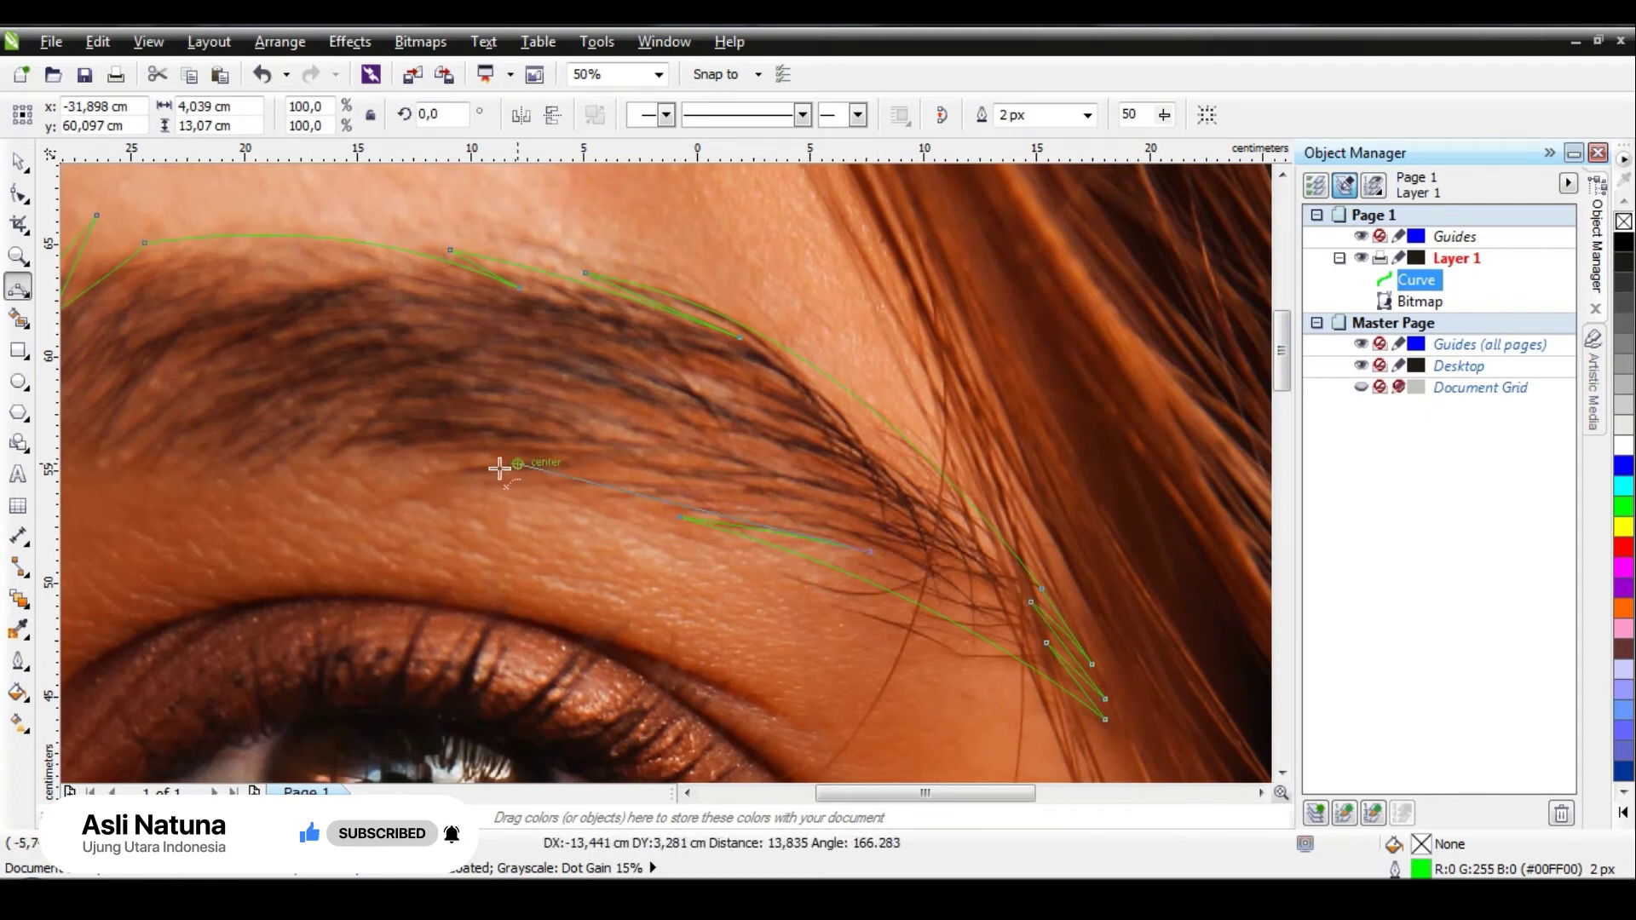
{"action": "left_click_drag", "start_coordinate": [479, 471], "coordinate": [719, 508]}
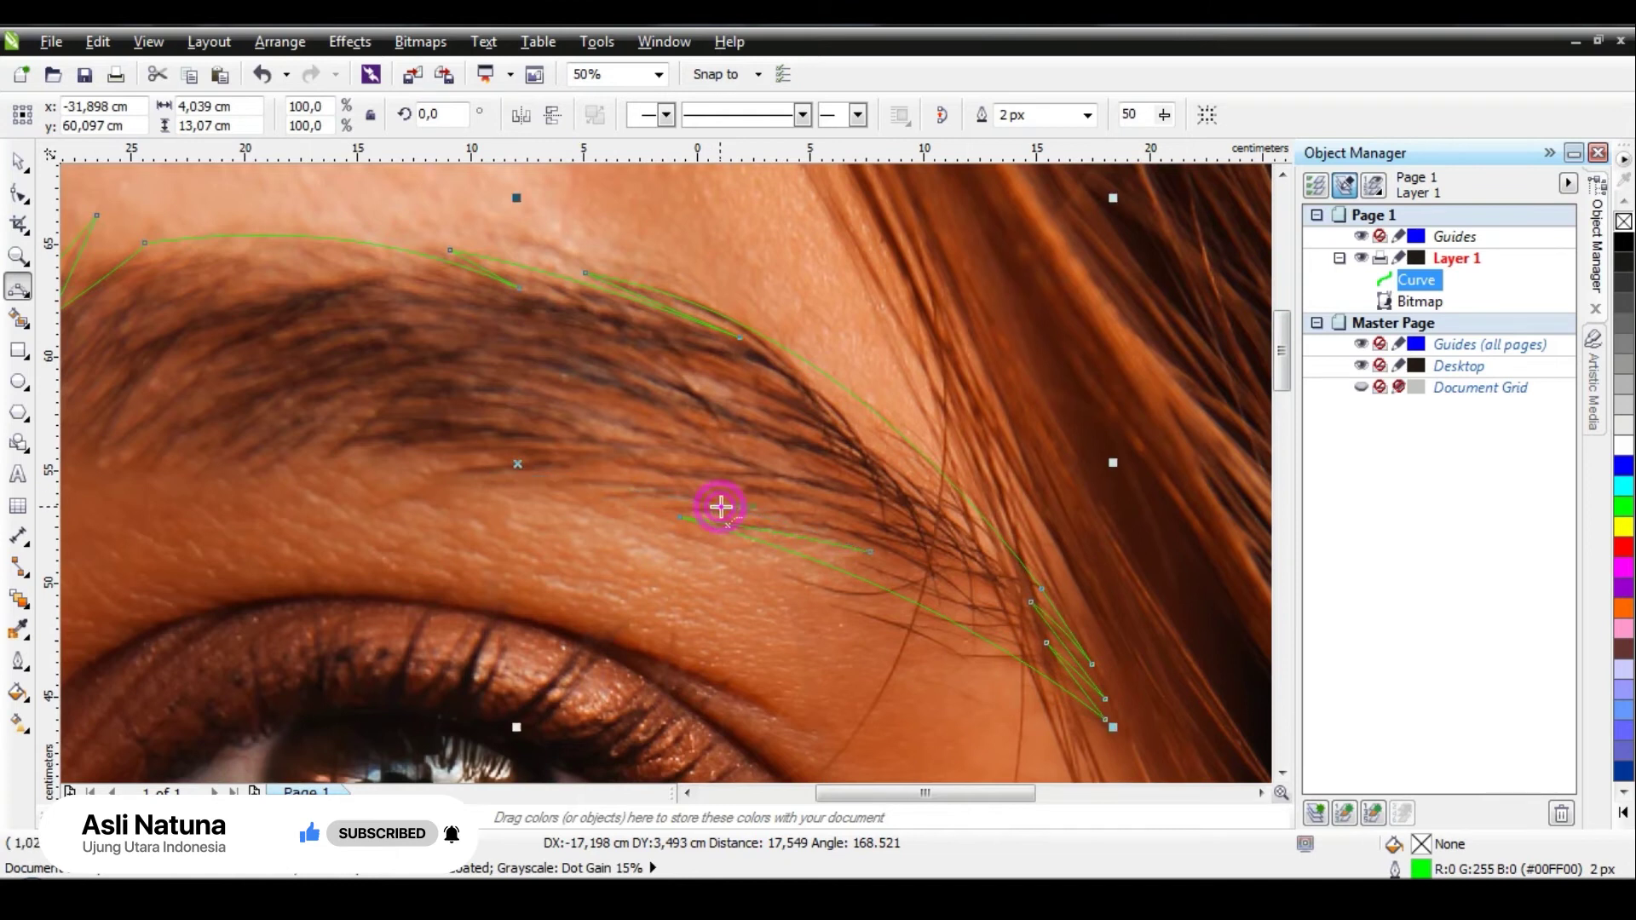
{"action": "scroll", "coordinate": [719, 508], "scroll_direction": "down", "scroll_amount": 2}
Step: Continue the lower edge to the eyebrow head and close the outline on its start node
{"action": "left_click", "coordinate": [615, 491]}
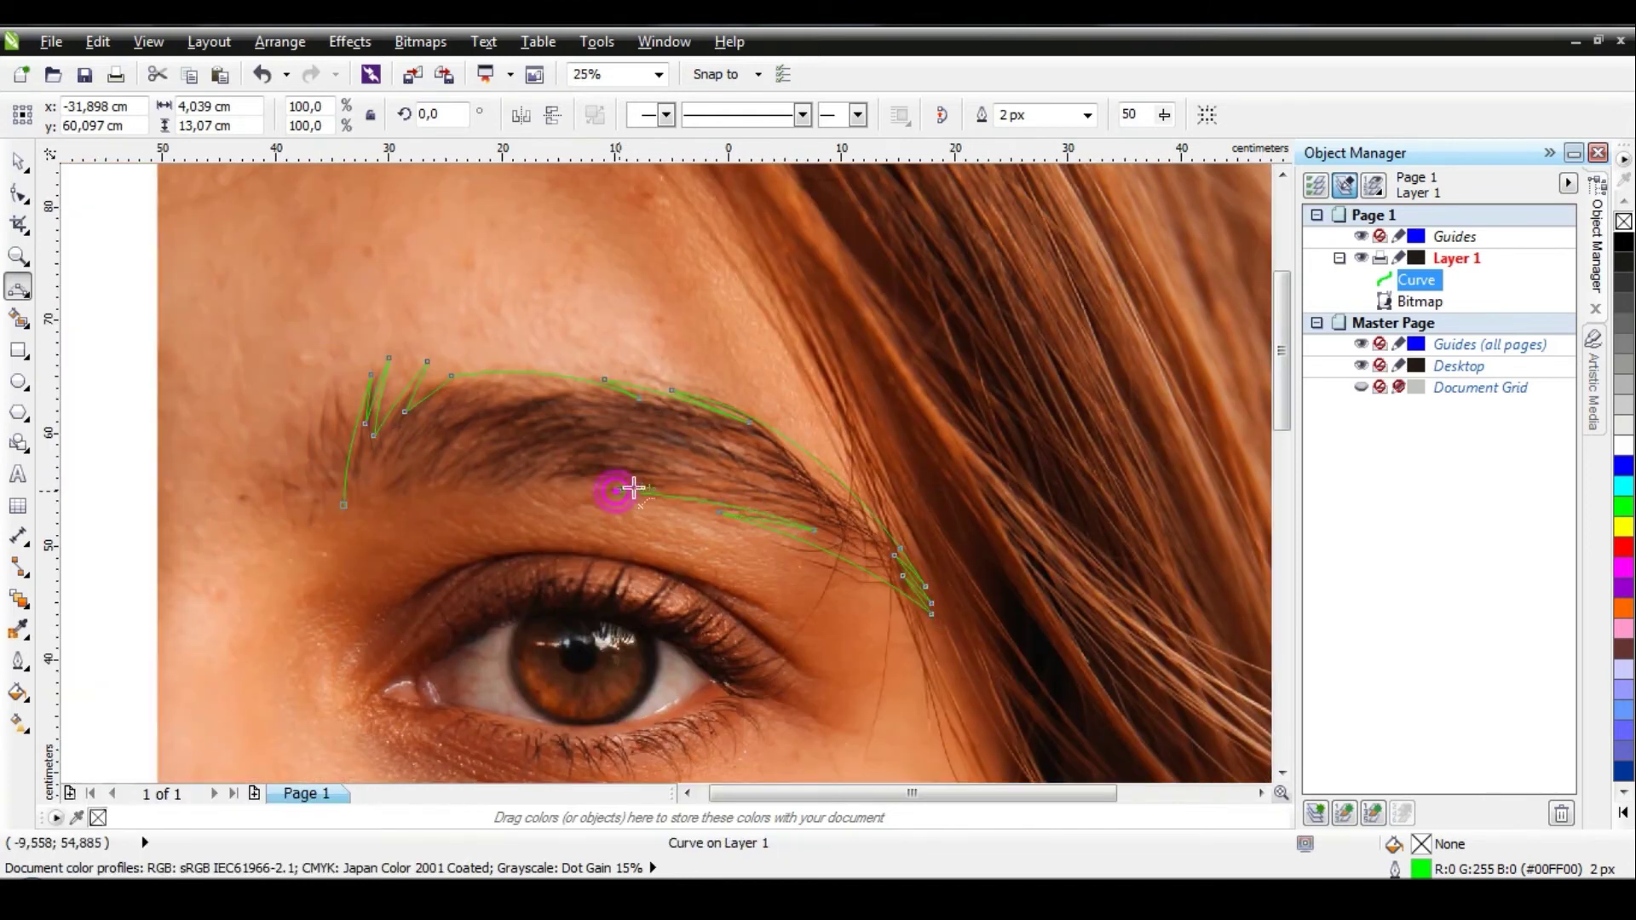
{"action": "left_click", "coordinate": [698, 477]}
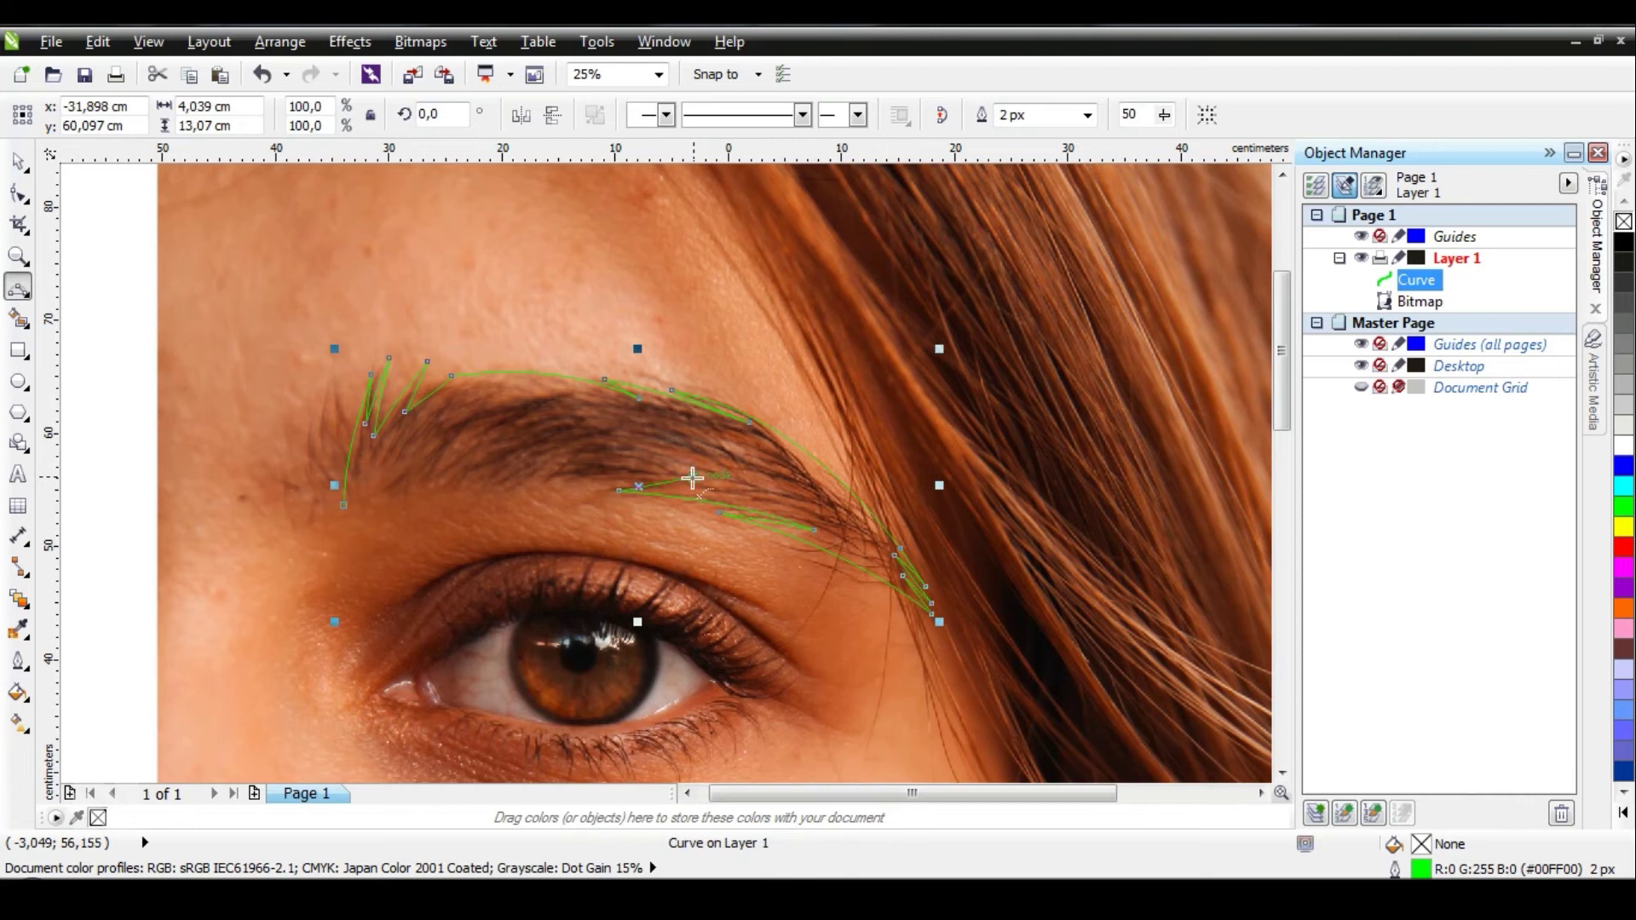
{"action": "left_click", "coordinate": [547, 484]}
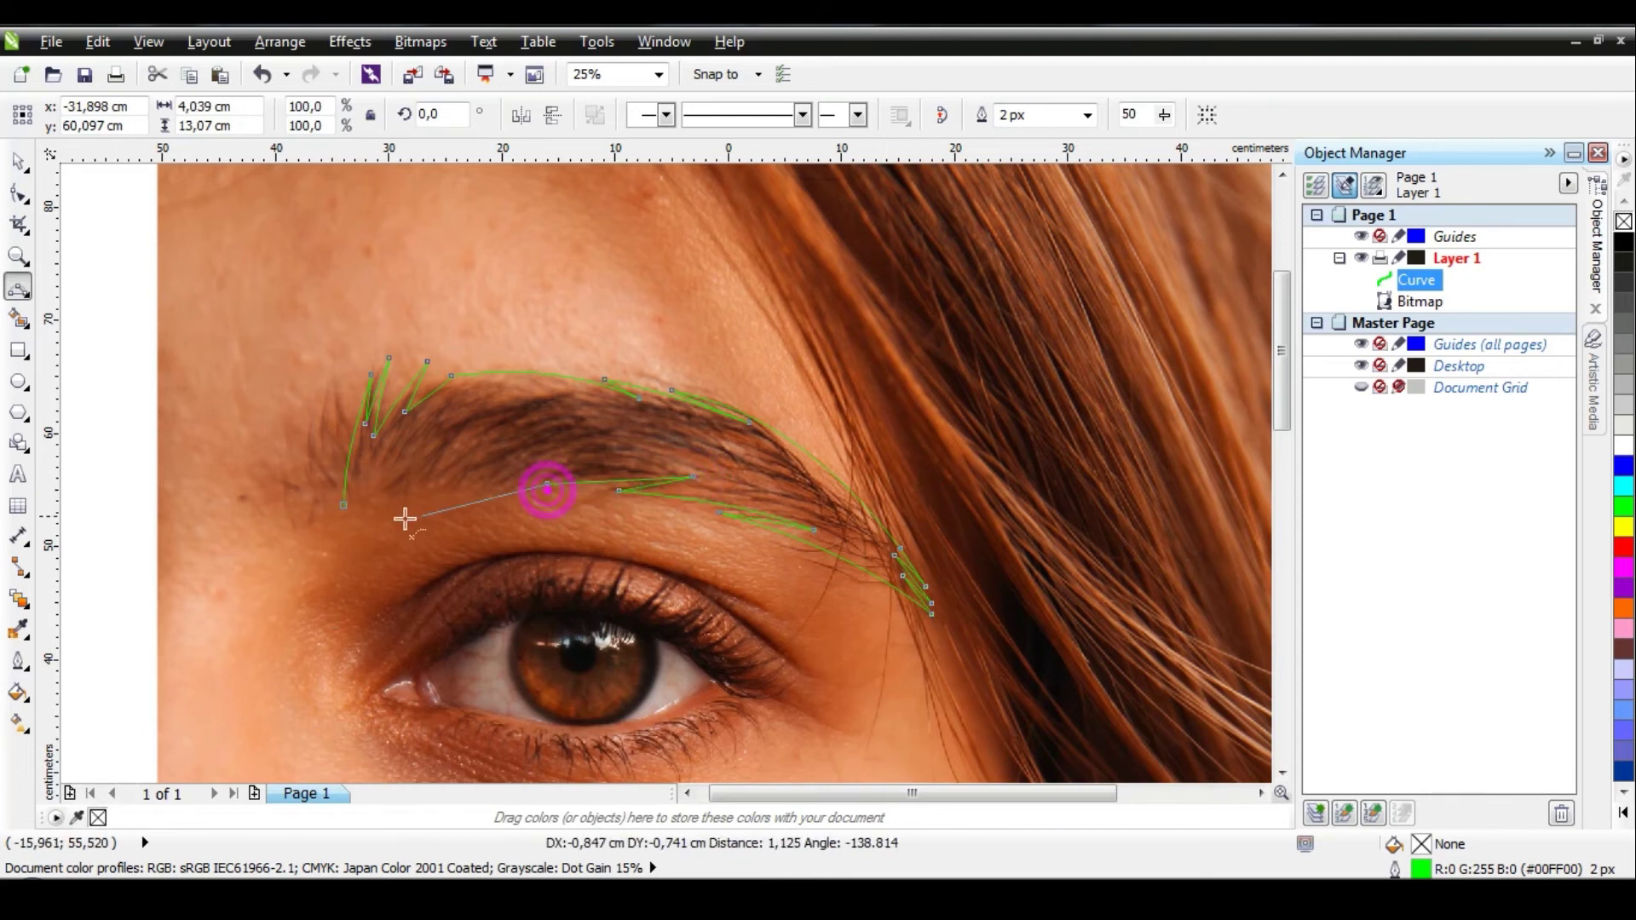
{"action": "mouse_move", "coordinate": [385, 492]}
{"action": "left_mouse_down"}
{"action": "mouse_move", "coordinate": [464, 494]}
{"action": "mouse_move", "coordinate": [394, 497]}
{"action": "left_mouse_up"}
{"action": "left_click", "coordinate": [389, 493]}
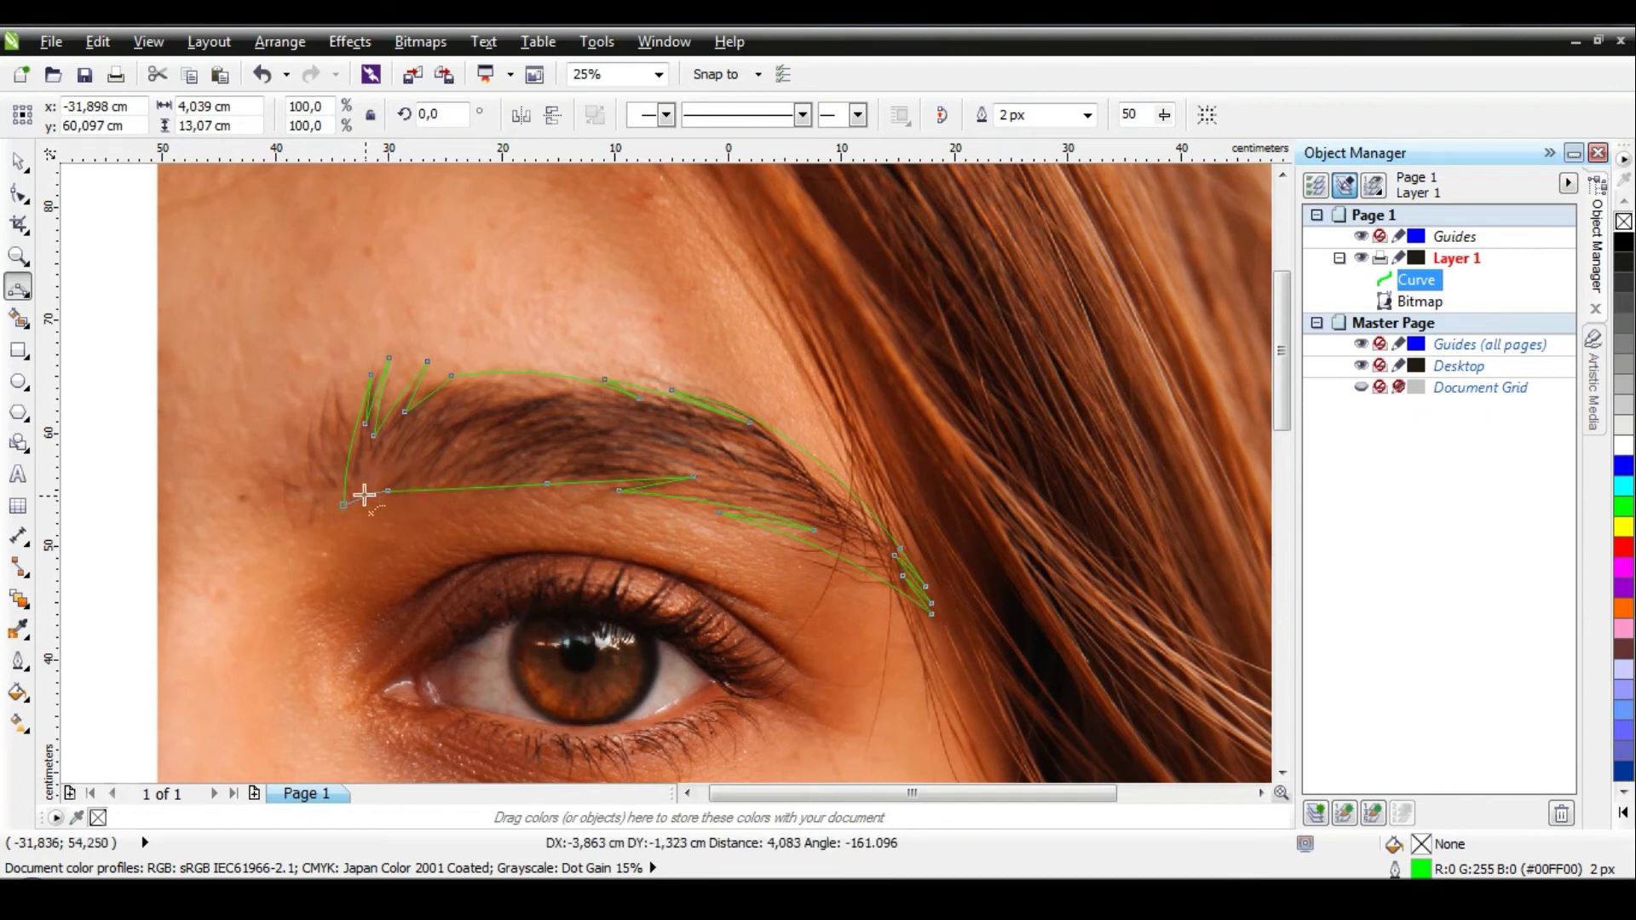
{"action": "left_click", "coordinate": [364, 494]}
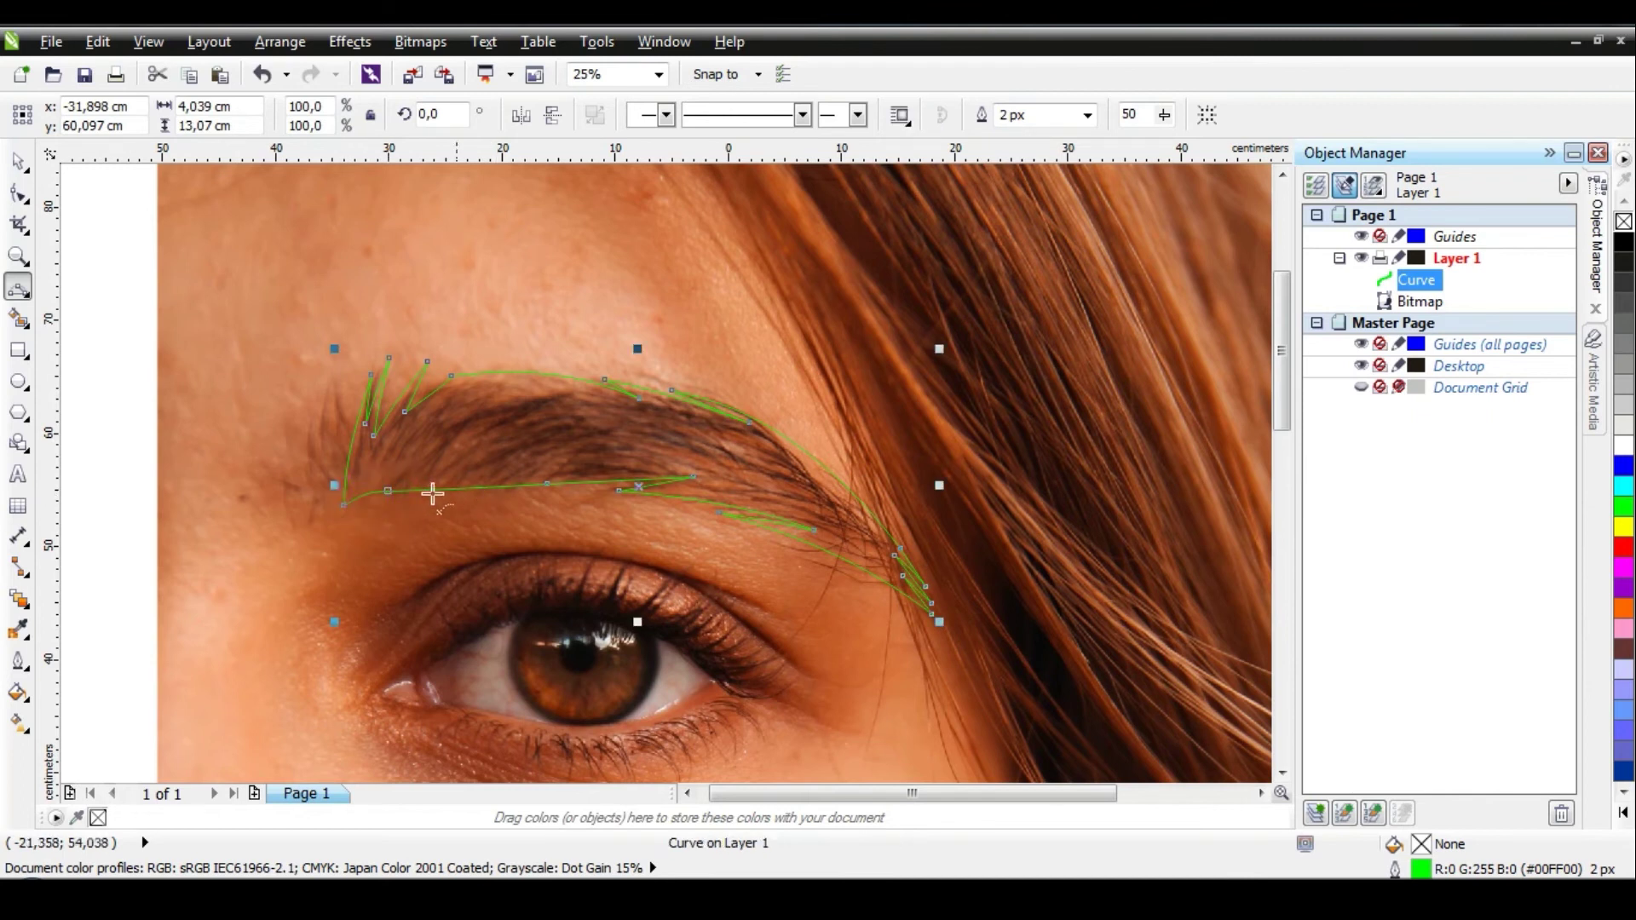
Step: Draw a separate curved hair-strand stroke beside the eyebrow head
{"action": "scroll", "coordinate": [607, 450], "scroll_direction": "down", "scroll_amount": 1}
{"action": "scroll", "coordinate": [489, 460], "scroll_direction": "up", "scroll_amount": 1}
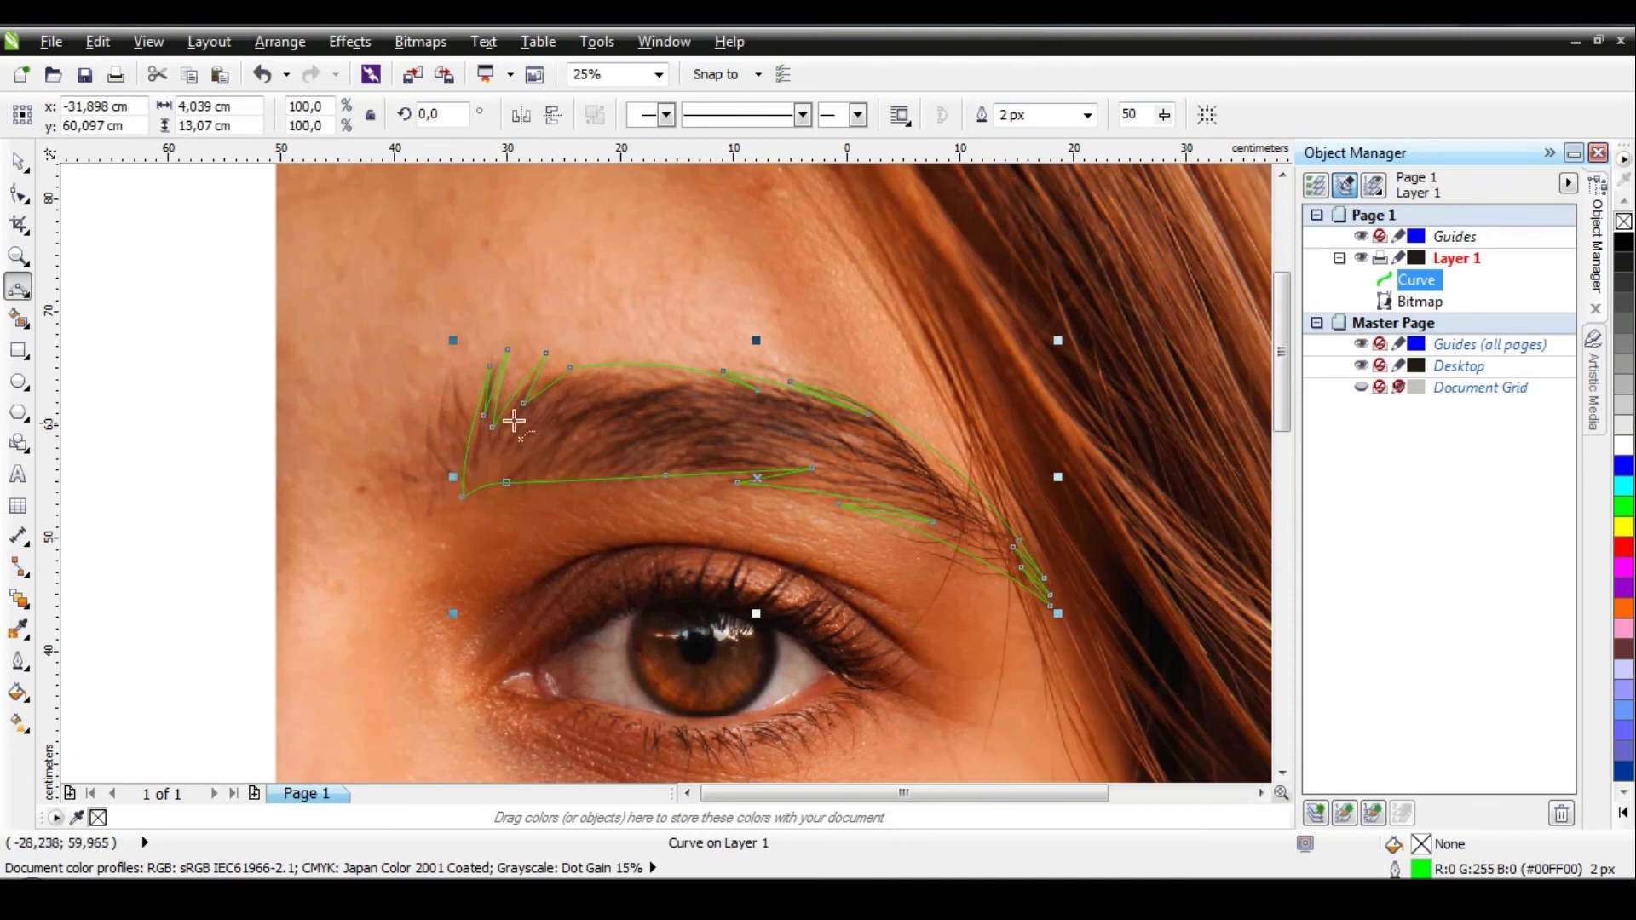
{"action": "scroll", "coordinate": [534, 368], "scroll_direction": "up", "scroll_amount": 1}
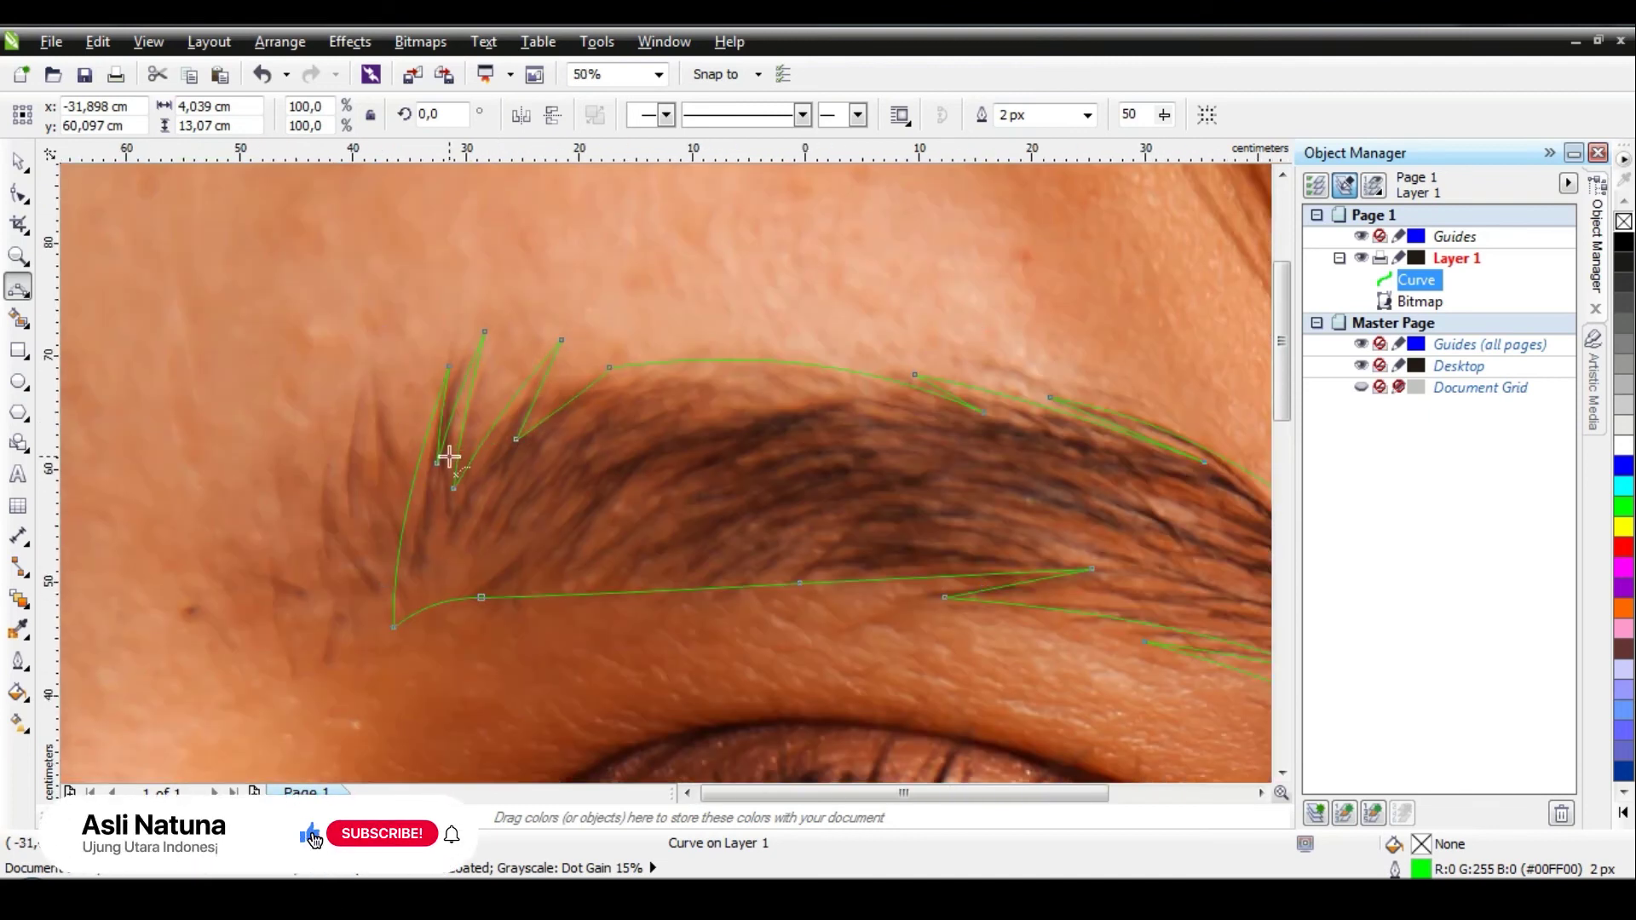
{"action": "left_click", "coordinate": [418, 386]}
{"action": "left_click_drag", "start_coordinate": [413, 571], "coordinate": [408, 462]}
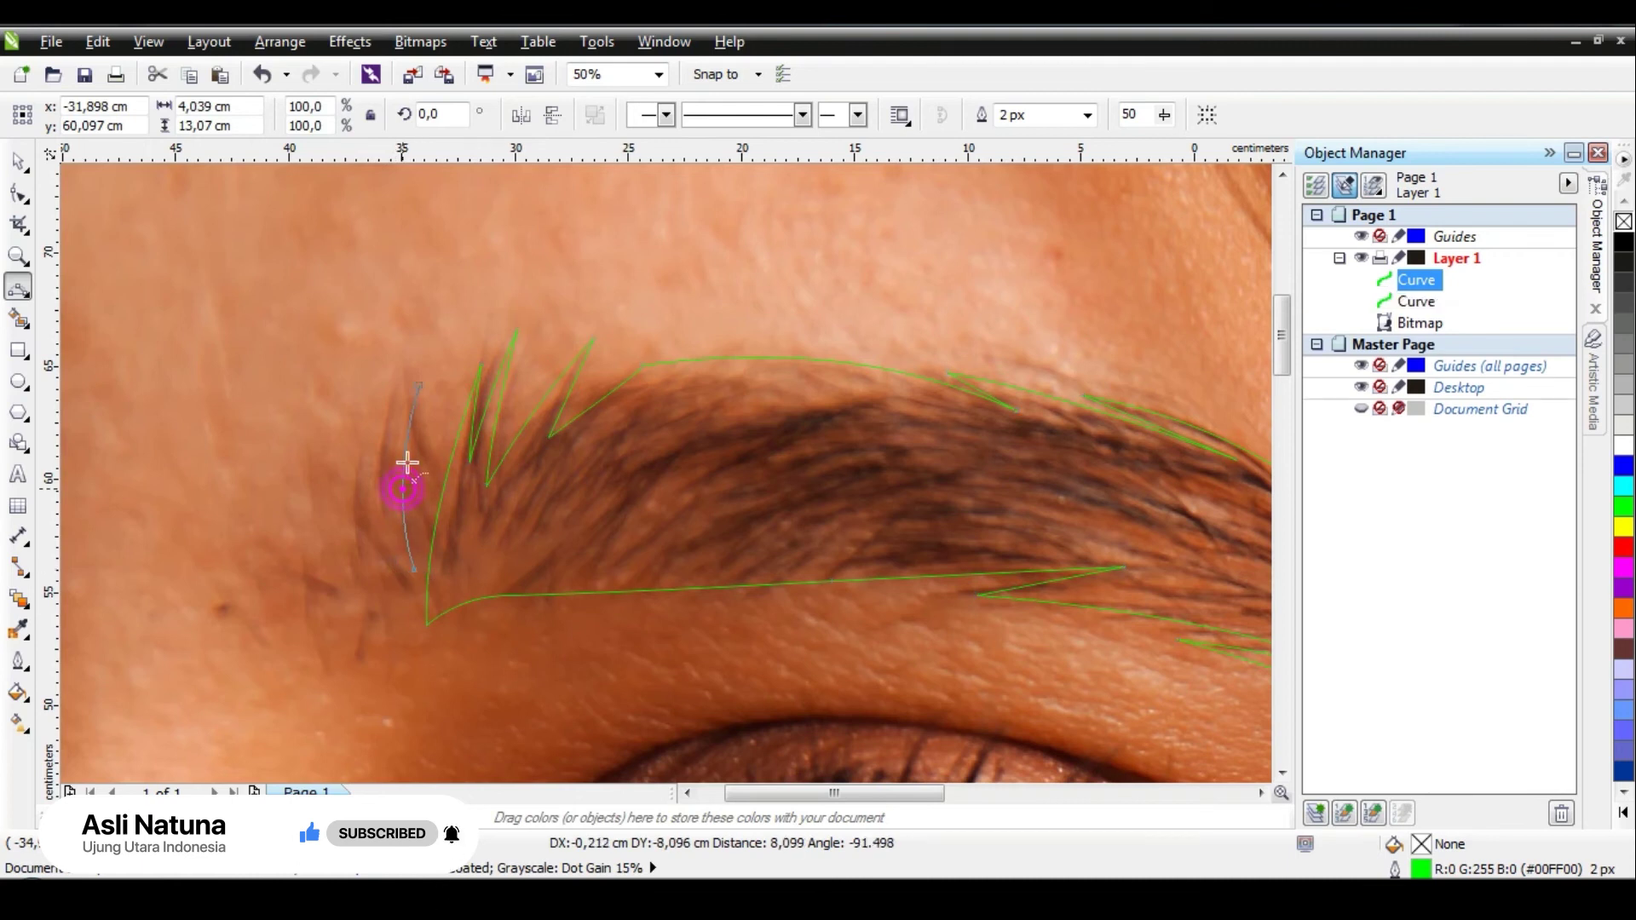
{"action": "left_click", "coordinate": [420, 383]}
{"action": "left_click_drag", "start_coordinate": [414, 571], "coordinate": [389, 478]}
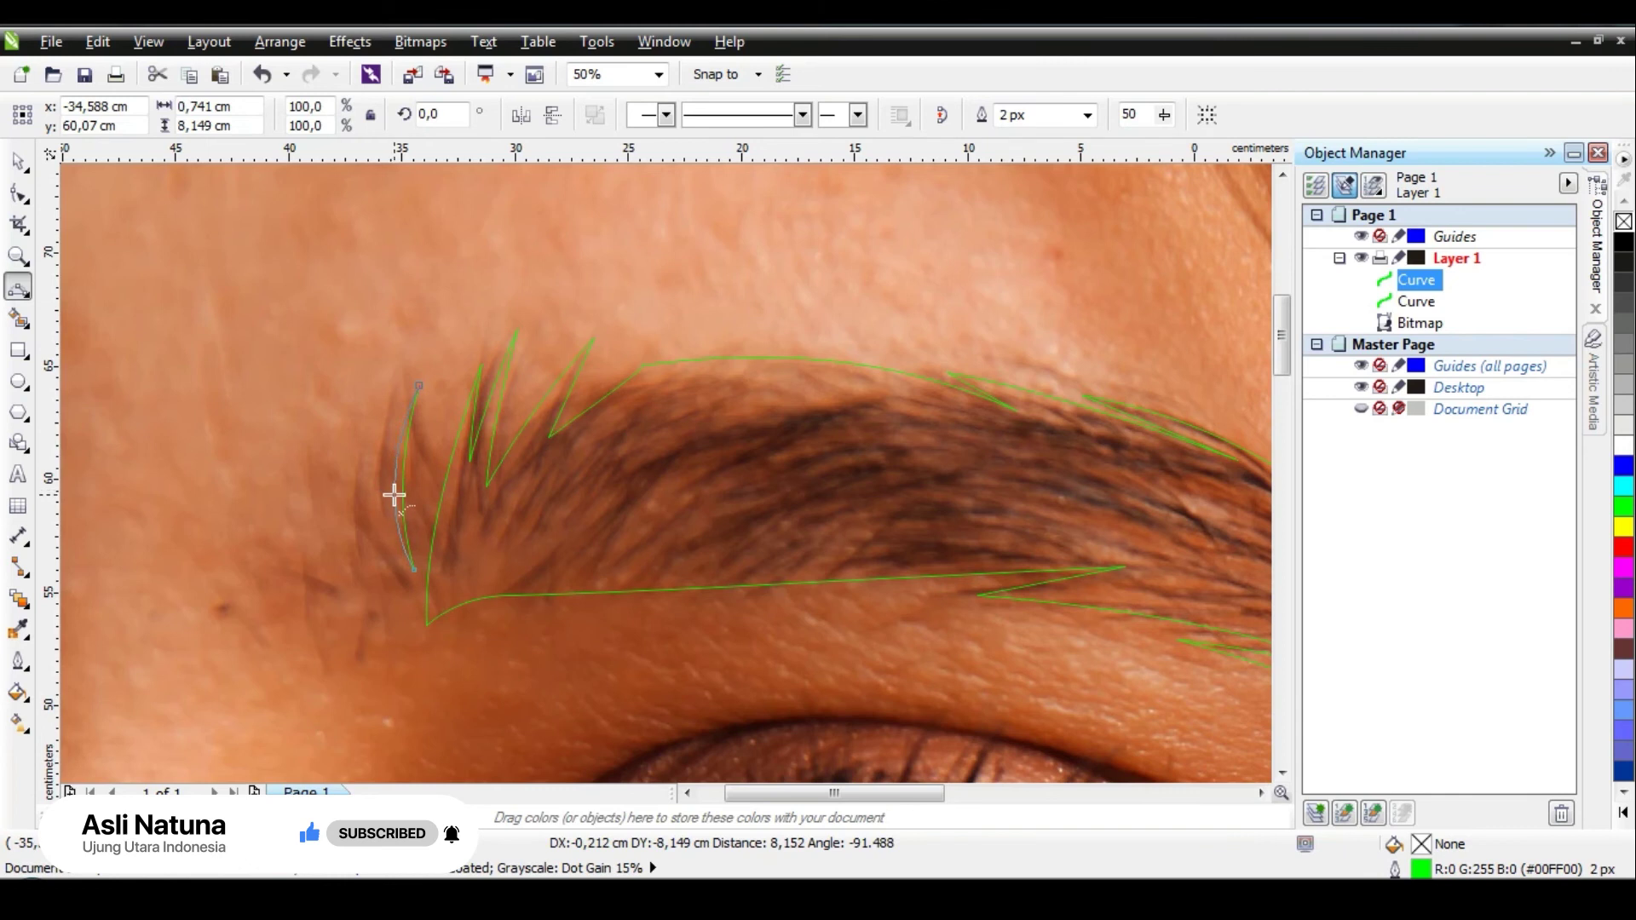
{"action": "left_click_drag", "start_coordinate": [393, 508], "coordinate": [393, 452]}
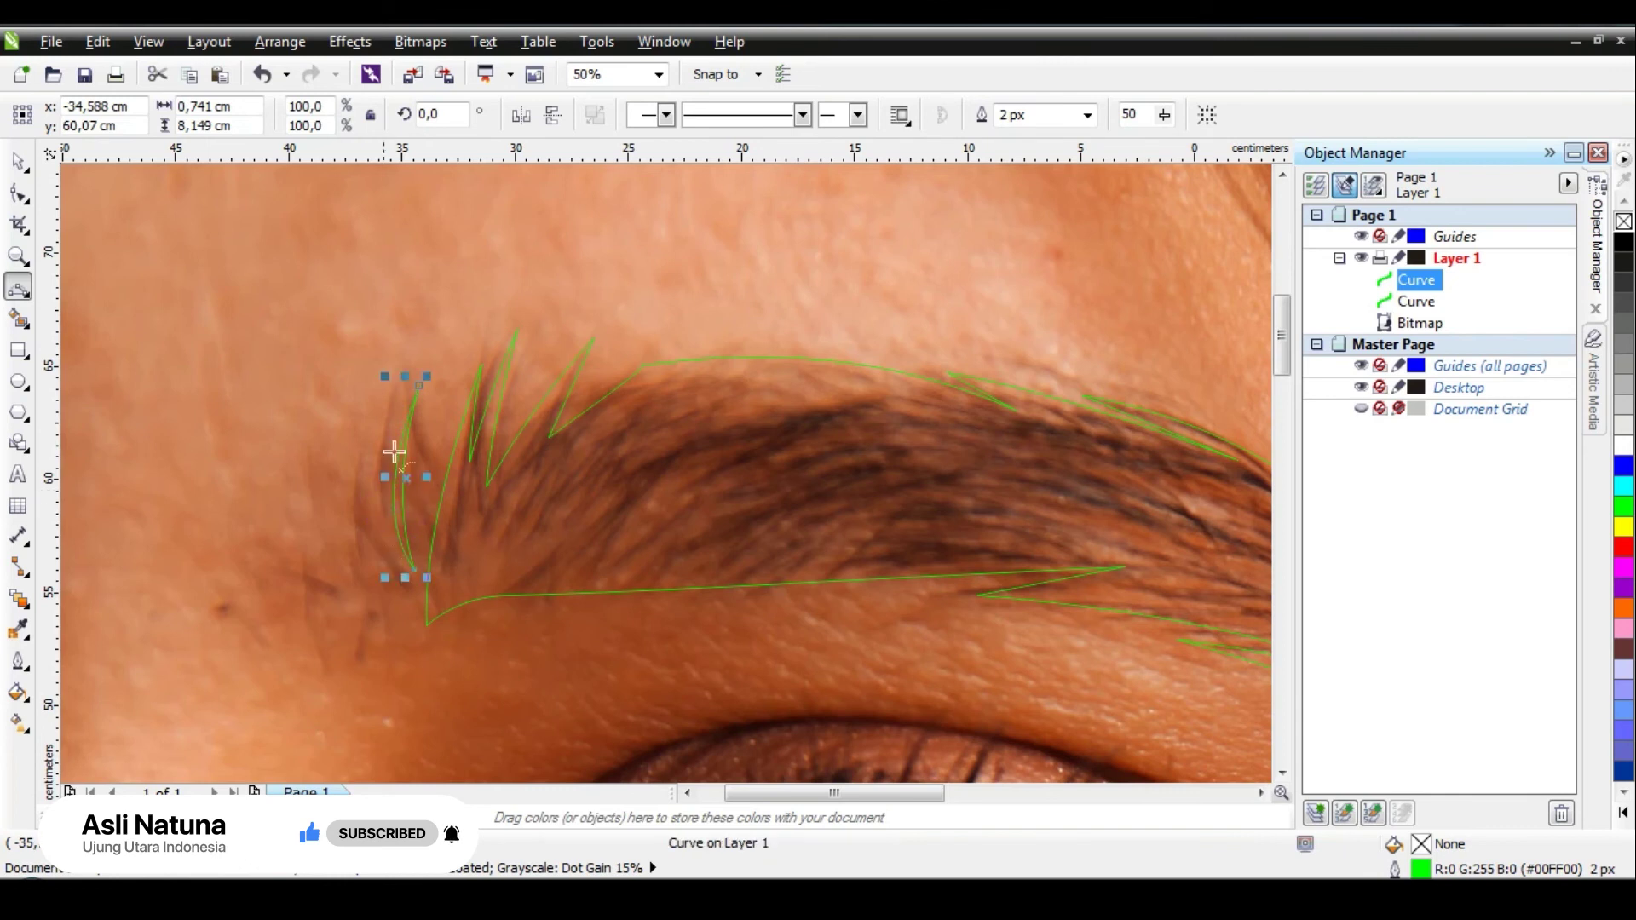
Step: Draw a second separate hair-strand curve at the eyebrow head
{"action": "left_click", "coordinate": [388, 425]}
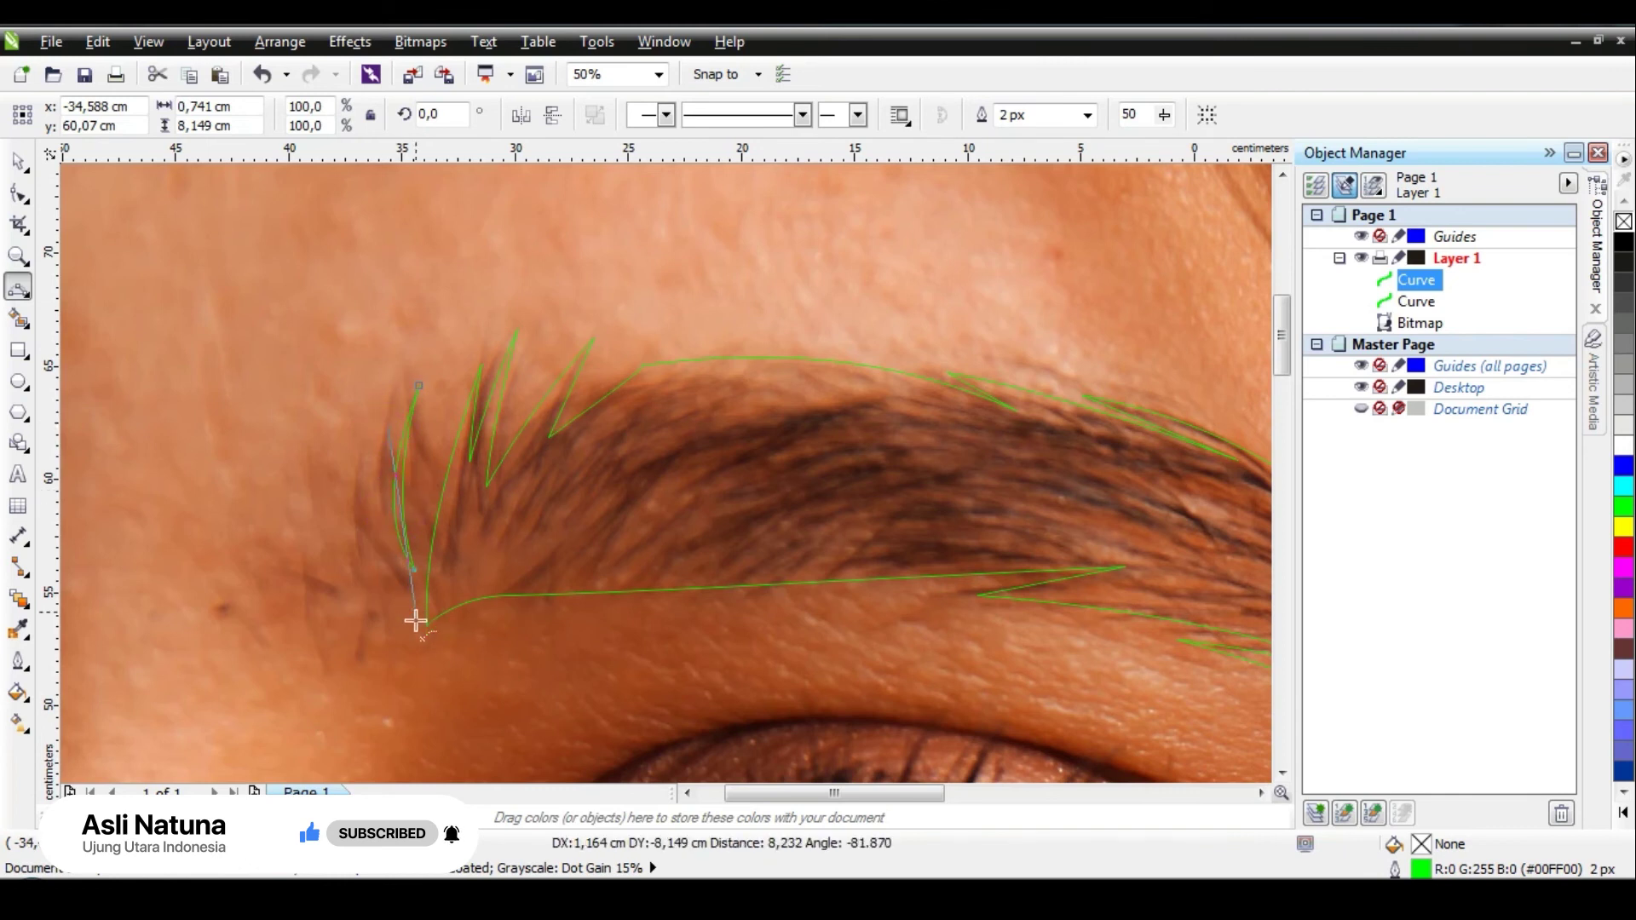
{"action": "left_click_drag", "start_coordinate": [410, 621], "coordinate": [380, 532]}
{"action": "left_click", "coordinate": [387, 426]}
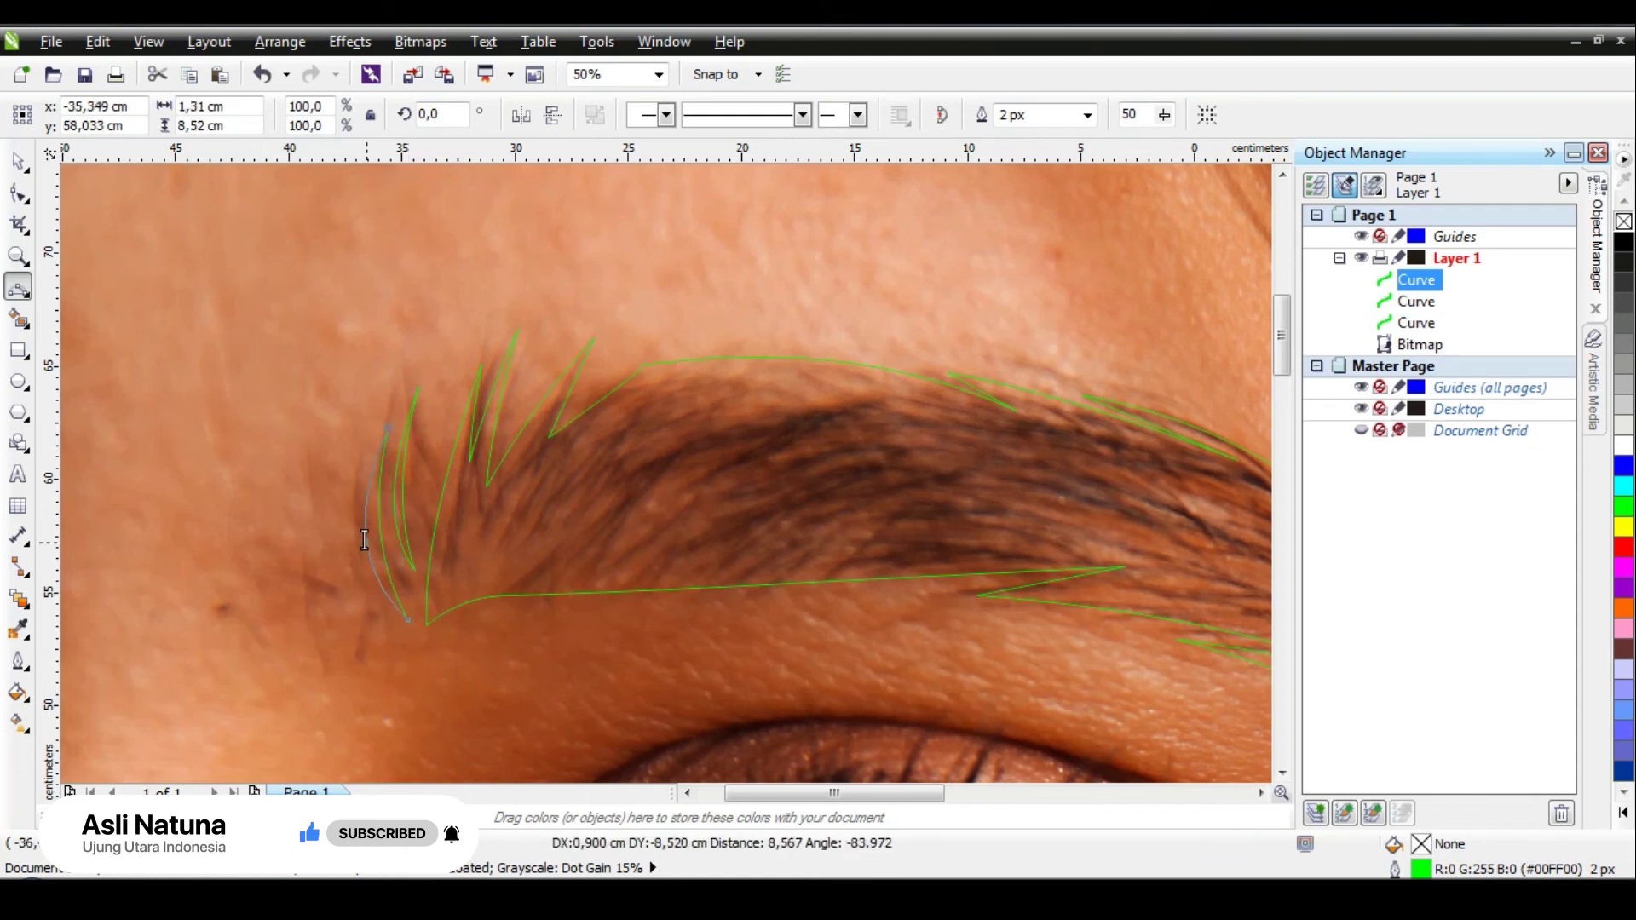
{"action": "left_click_drag", "start_coordinate": [364, 541], "coordinate": [364, 553]}
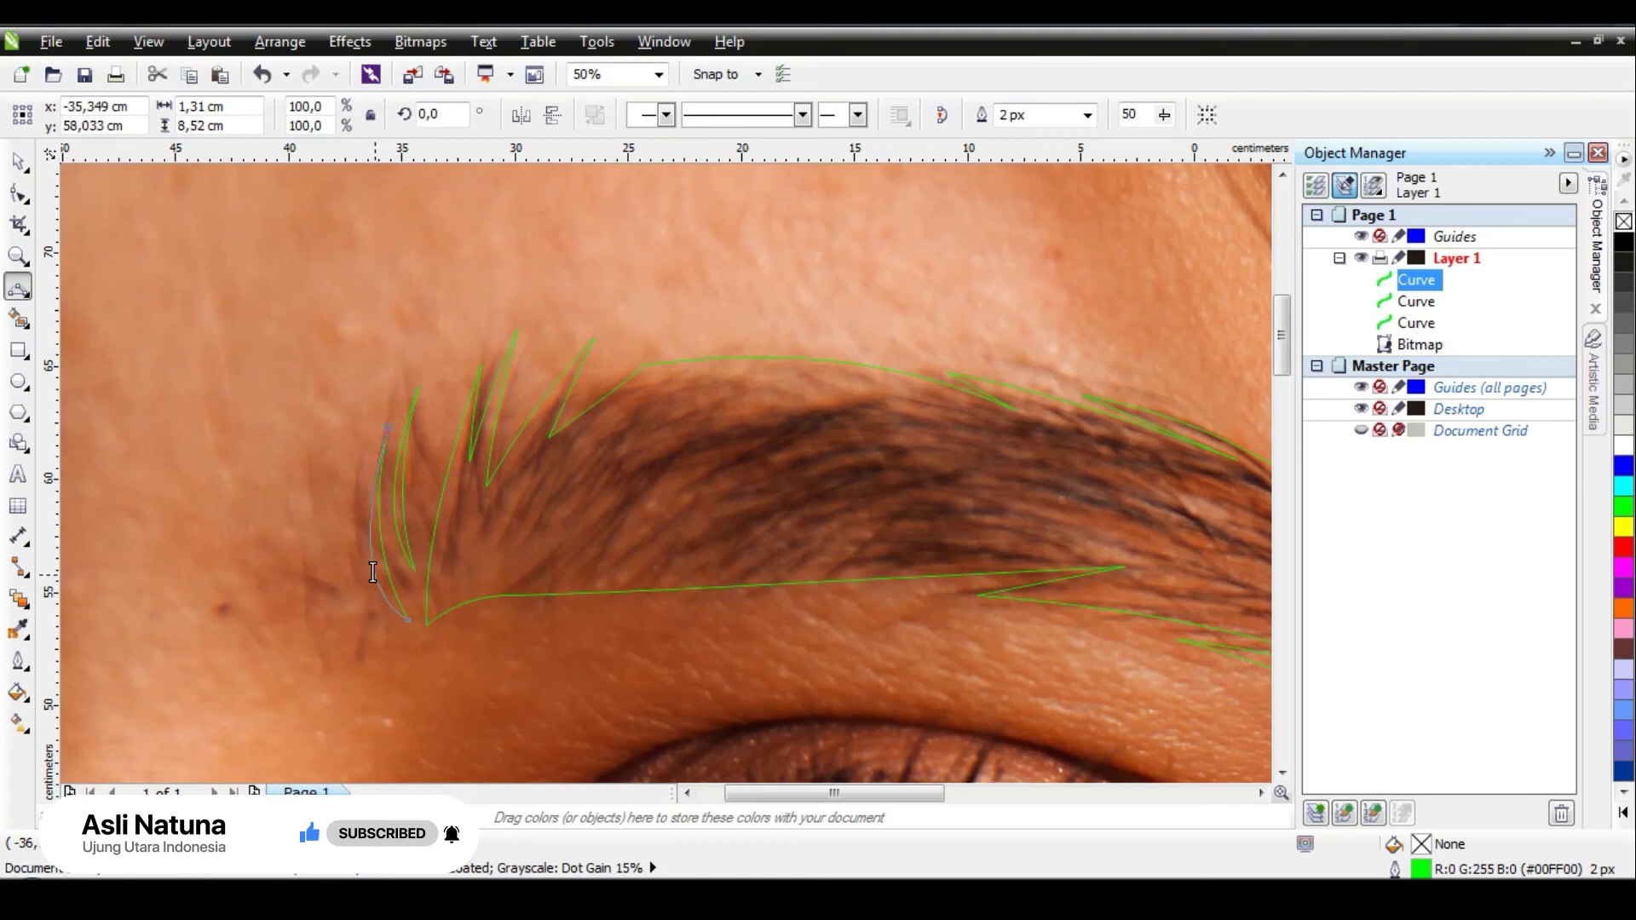
{"action": "key", "text": "space"}
{"action": "scroll", "coordinate": [426, 477], "scroll_direction": "down", "scroll_amount": 2}
{"action": "scroll", "coordinate": [426, 477], "scroll_direction": "down", "scroll_amount": 2}
Step: Draw a third short curved hair strand along a hair inside the eyebrow head
{"action": "scroll", "coordinate": [454, 462], "scroll_direction": "up", "scroll_amount": 4}
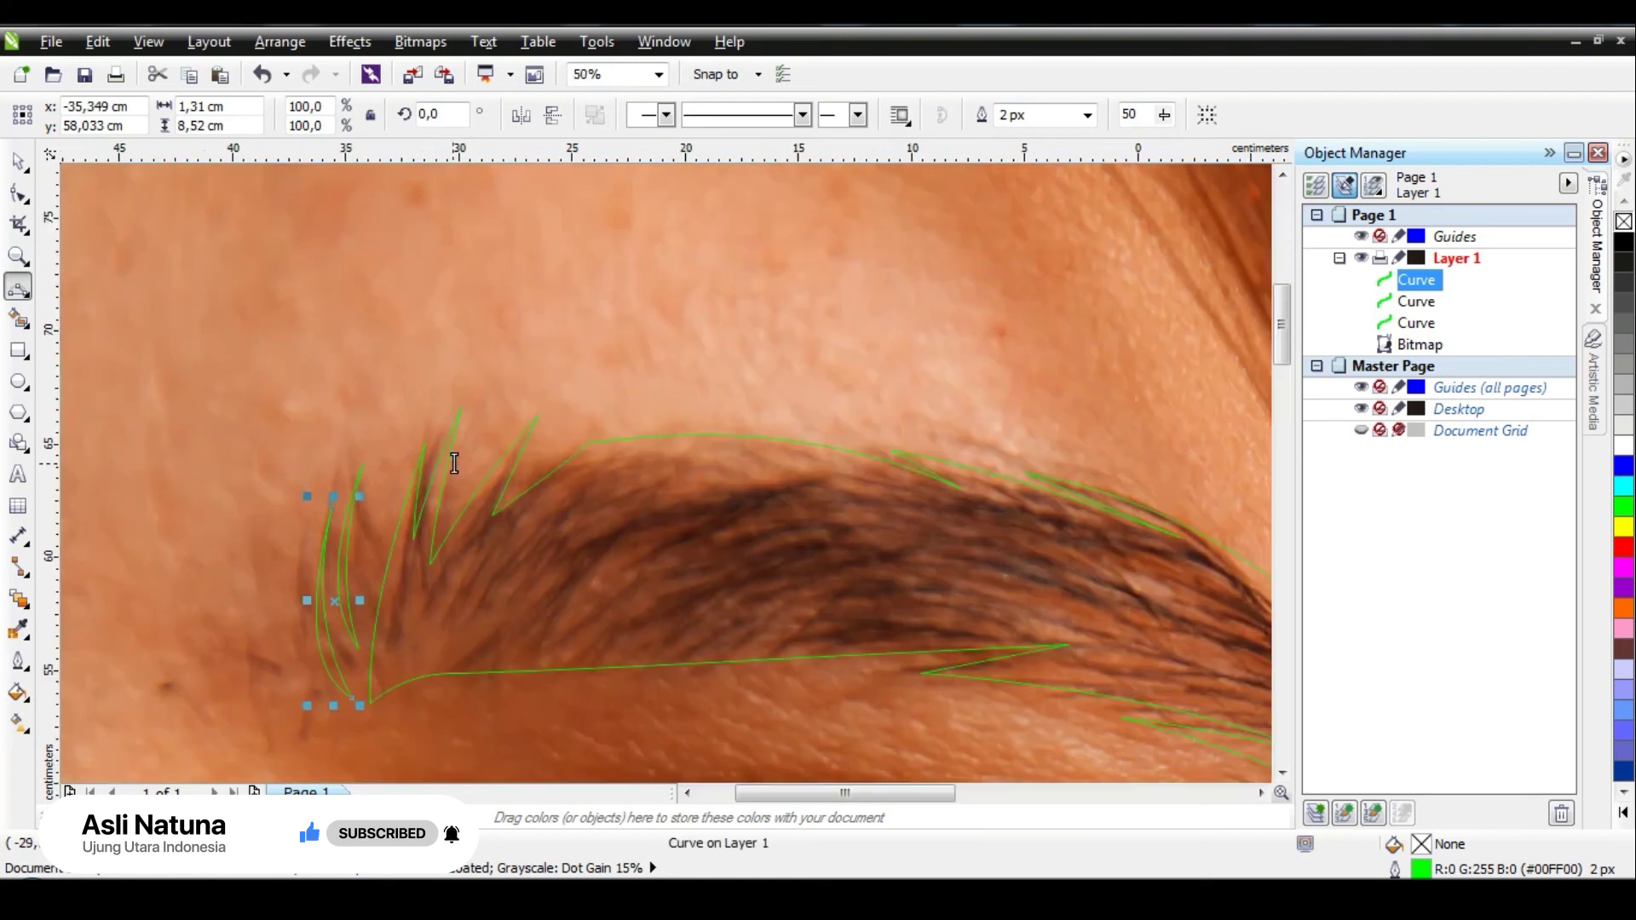
{"action": "scroll", "coordinate": [388, 516], "scroll_direction": "up", "scroll_amount": 1}
{"action": "left_click", "coordinate": [371, 486]}
{"action": "left_click_drag", "start_coordinate": [340, 733], "coordinate": [329, 588]}
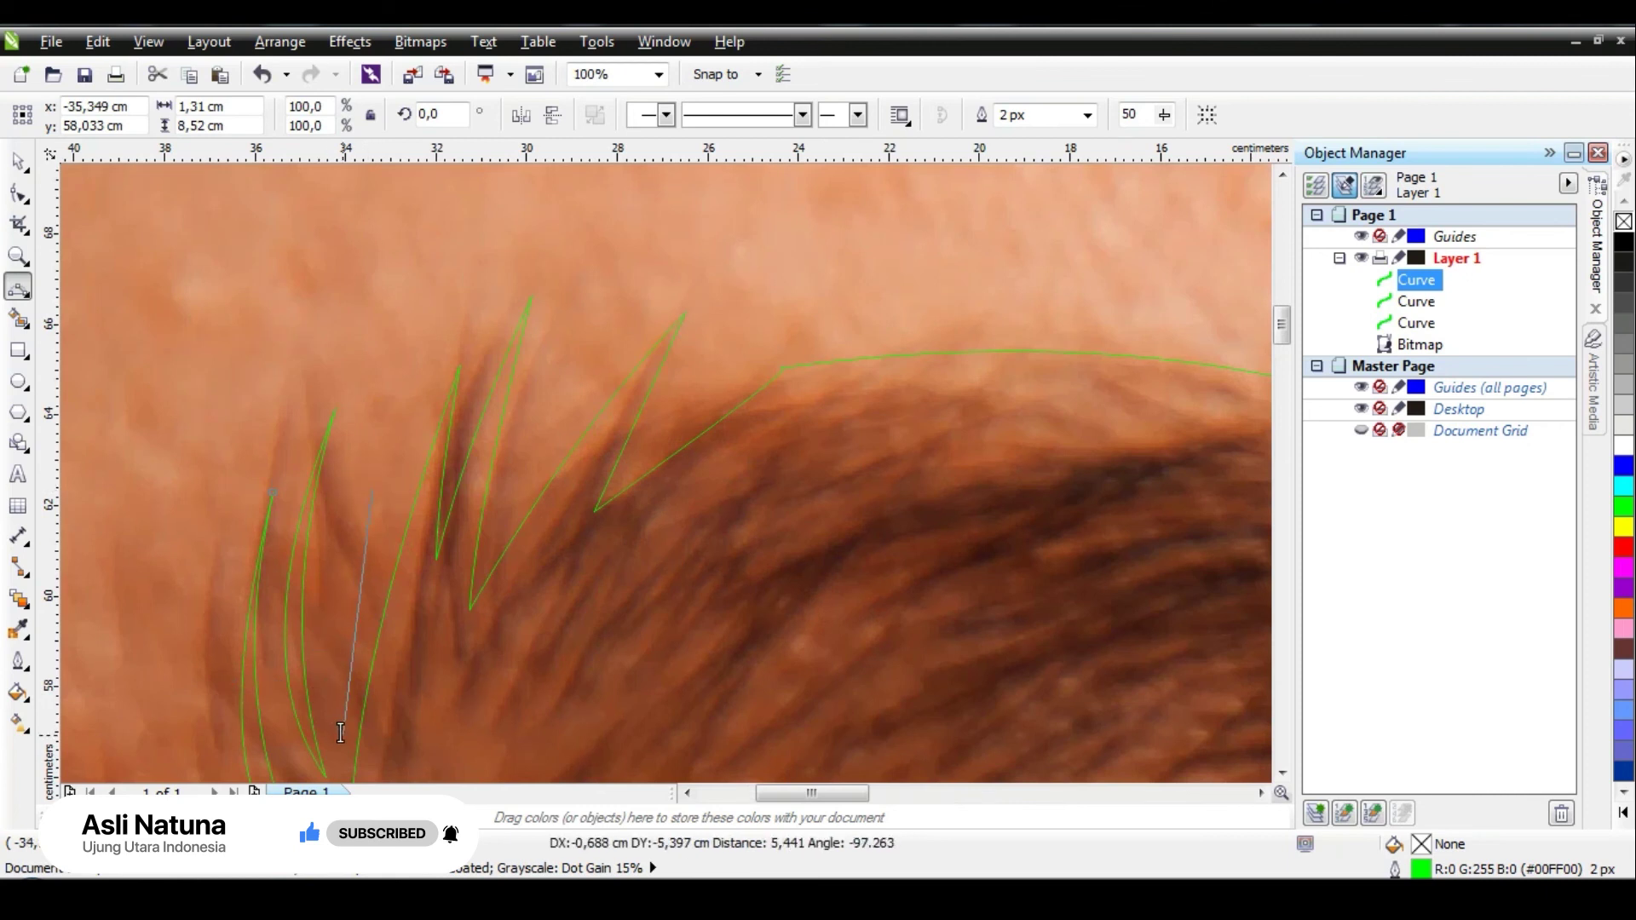
{"action": "left_click", "coordinate": [372, 490]}
{"action": "left_click_drag", "start_coordinate": [341, 732], "coordinate": [351, 571]}
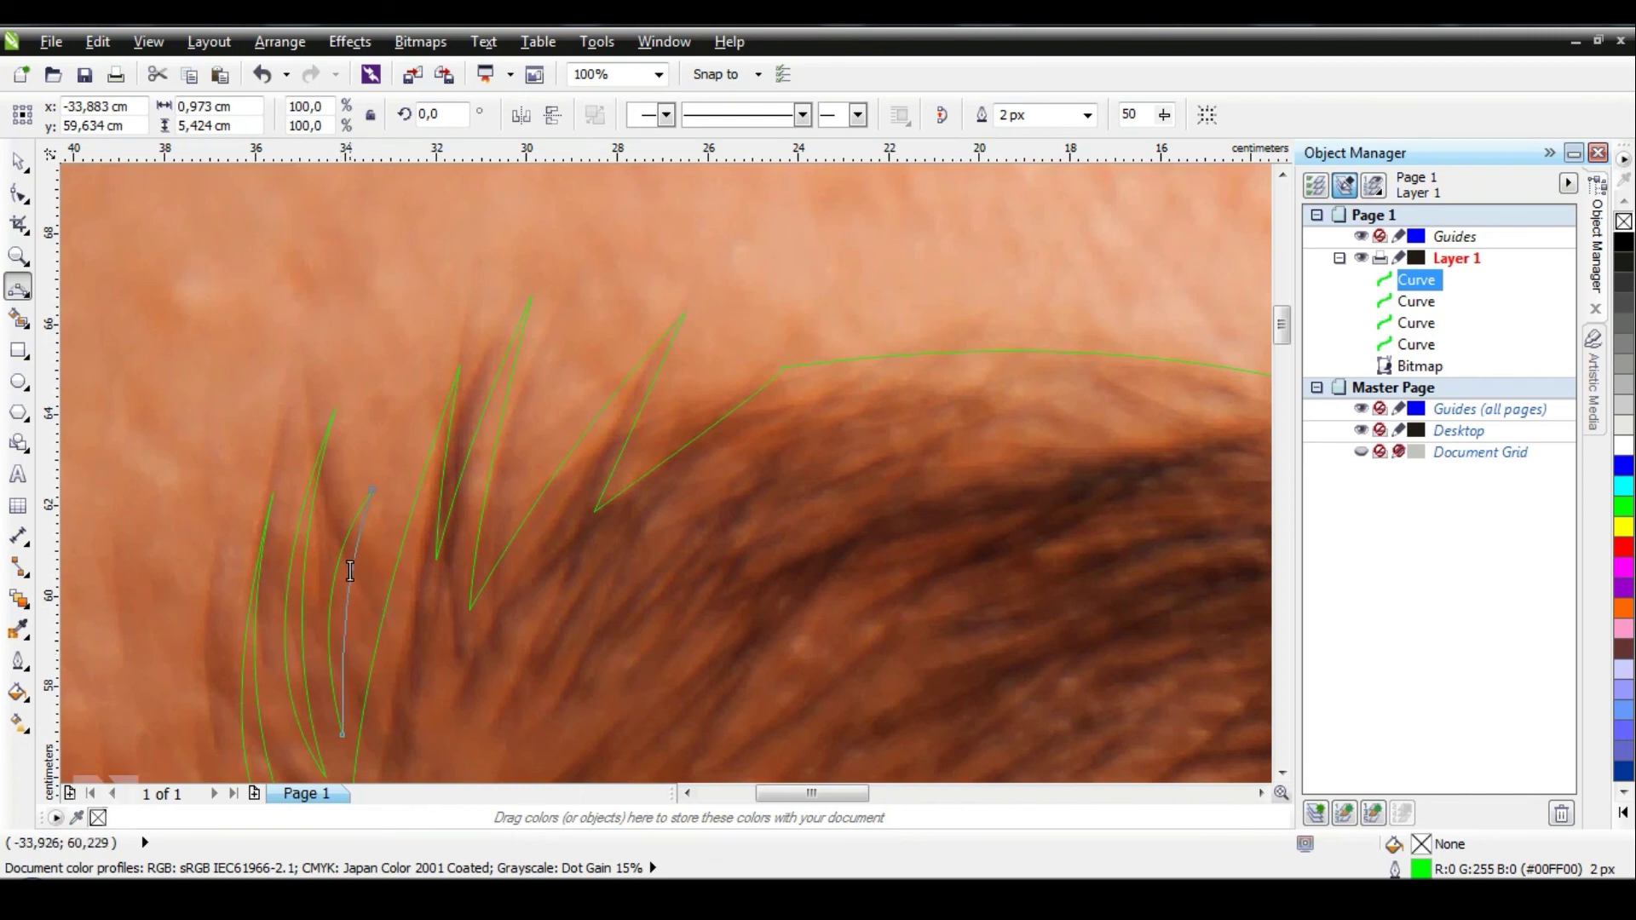
{"action": "scroll", "coordinate": [345, 563], "scroll_direction": "down", "scroll_amount": 2}
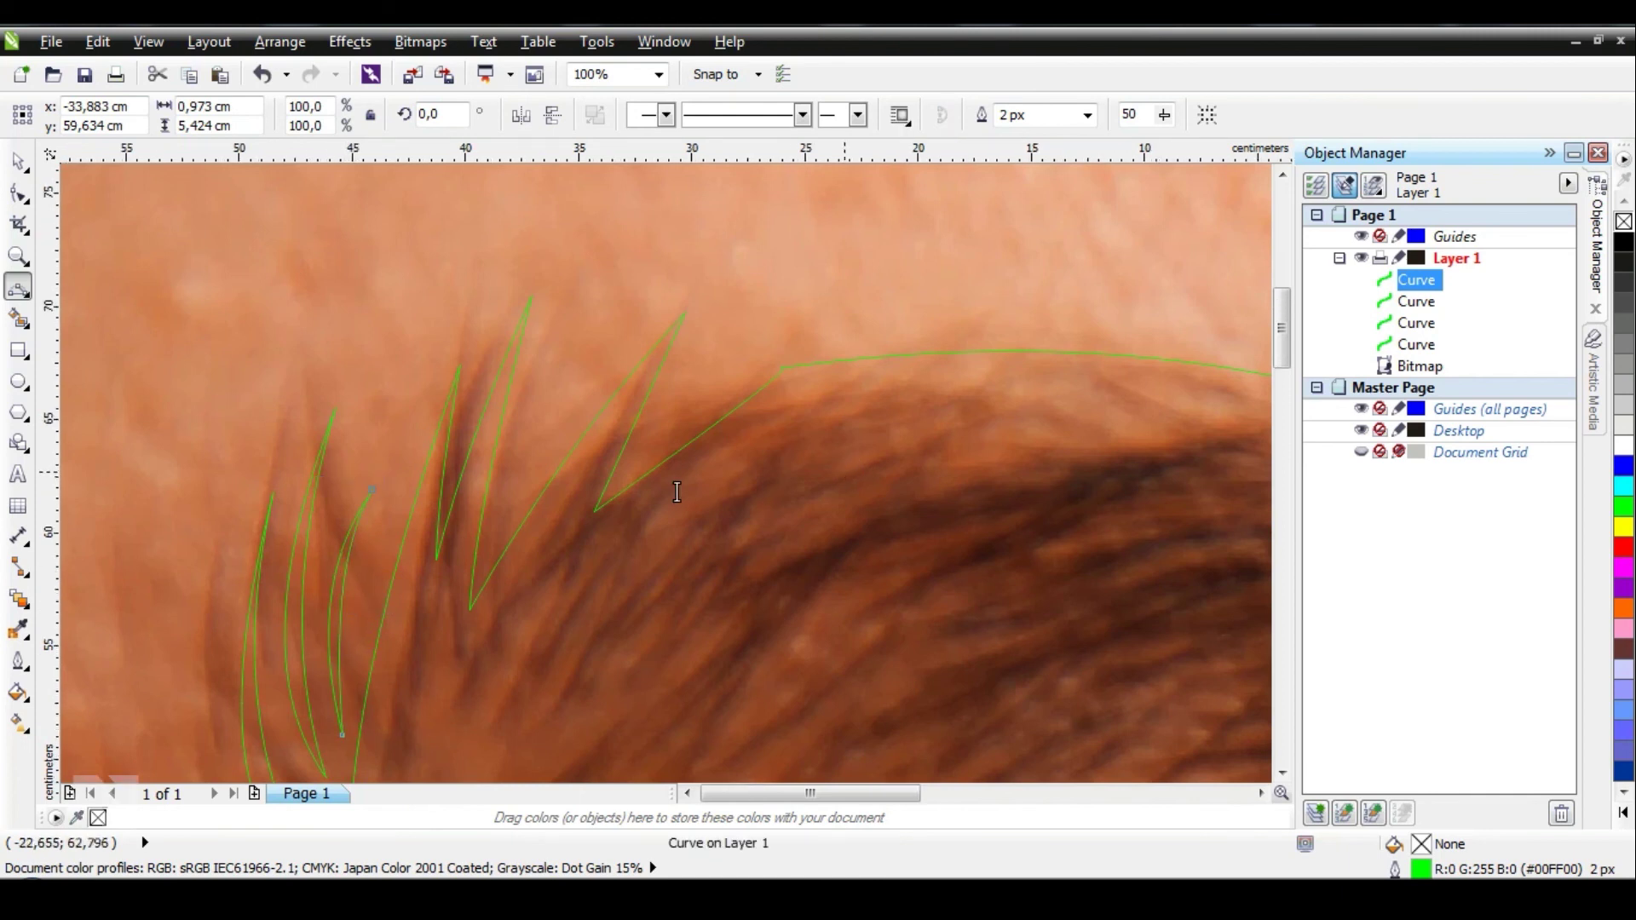
{"action": "scroll", "coordinate": [581, 494], "scroll_direction": "down", "scroll_amount": 2}
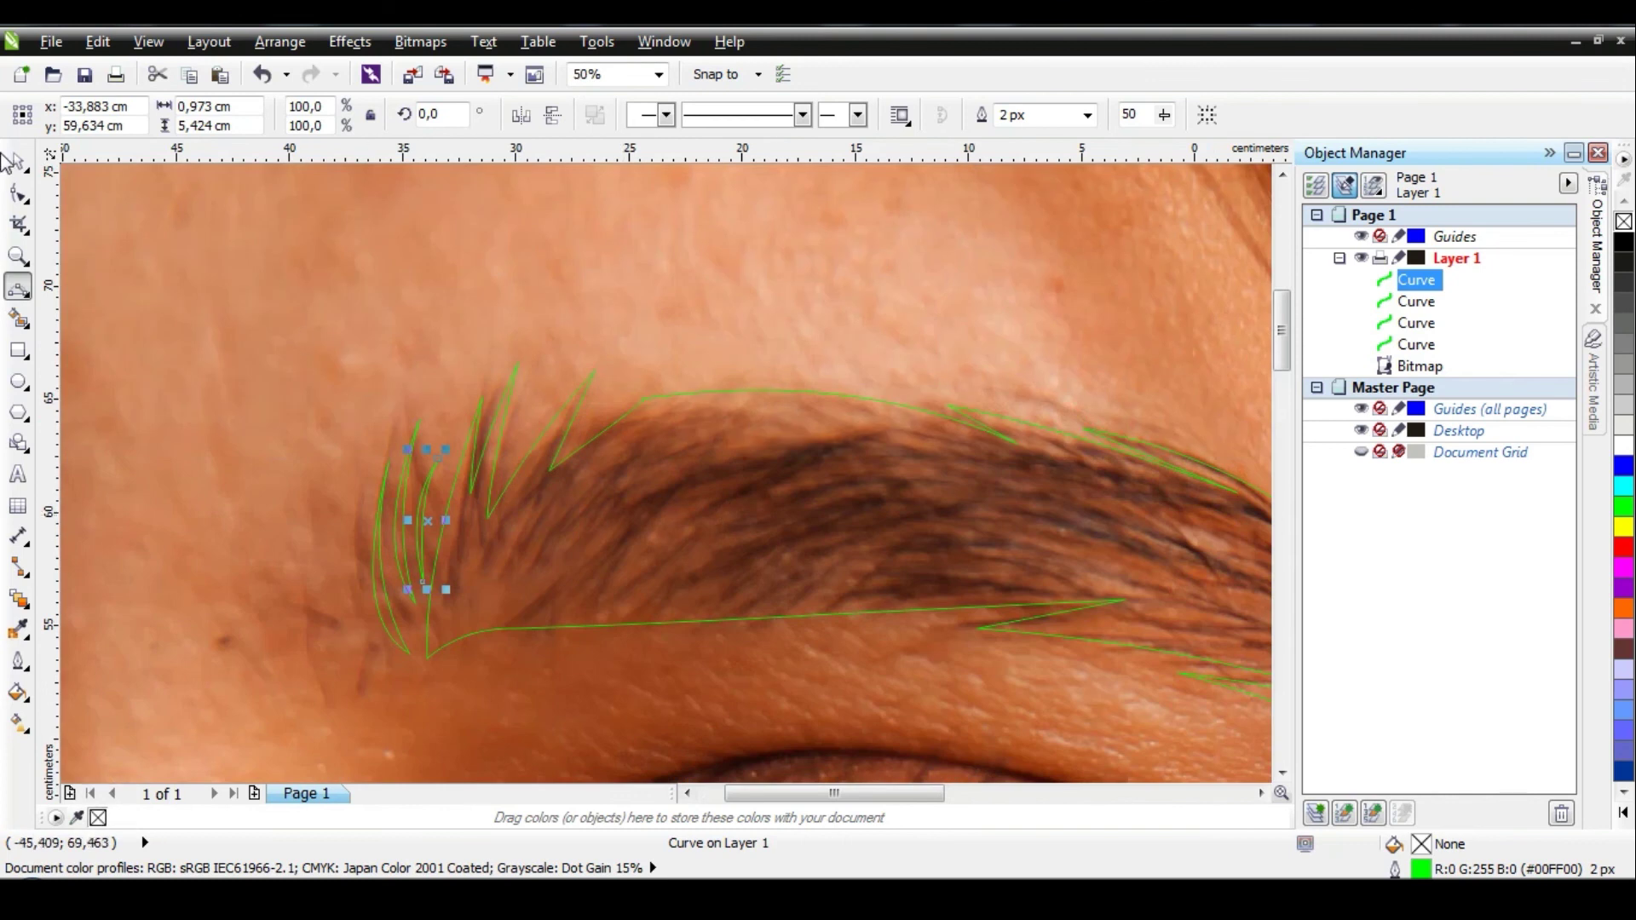
Step: Switch to the Shape tool and select the main eyebrow outline to show its nodes
{"action": "left_click", "coordinate": [19, 194]}
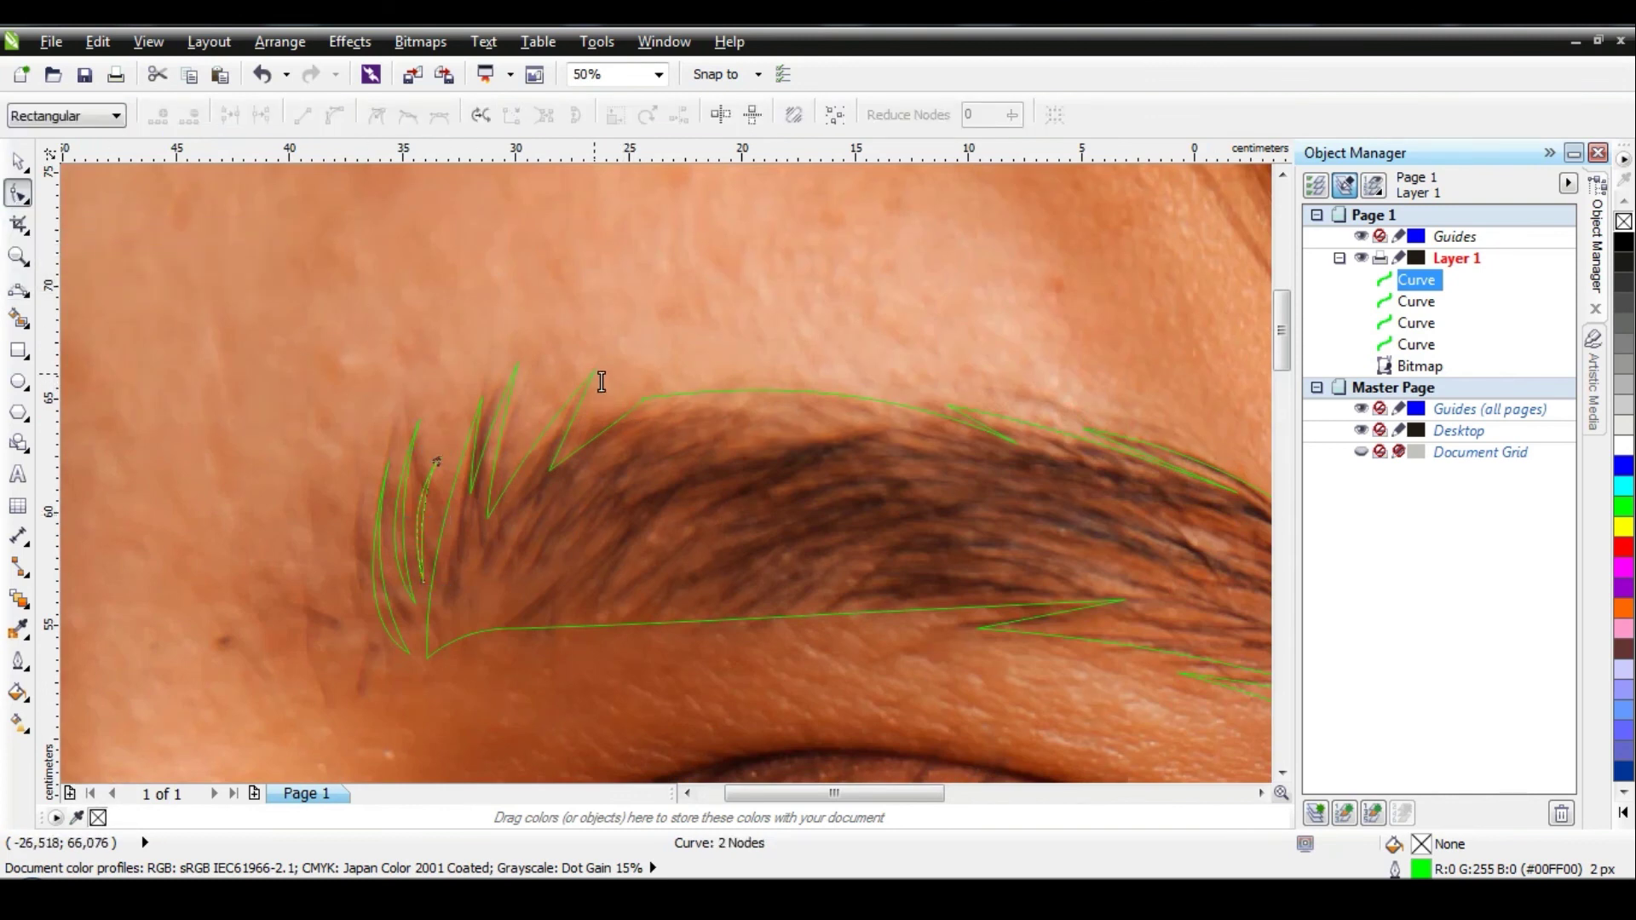
{"action": "left_click", "coordinate": [596, 375]}
{"action": "scroll", "coordinate": [595, 375], "scroll_direction": "up", "scroll_amount": 1}
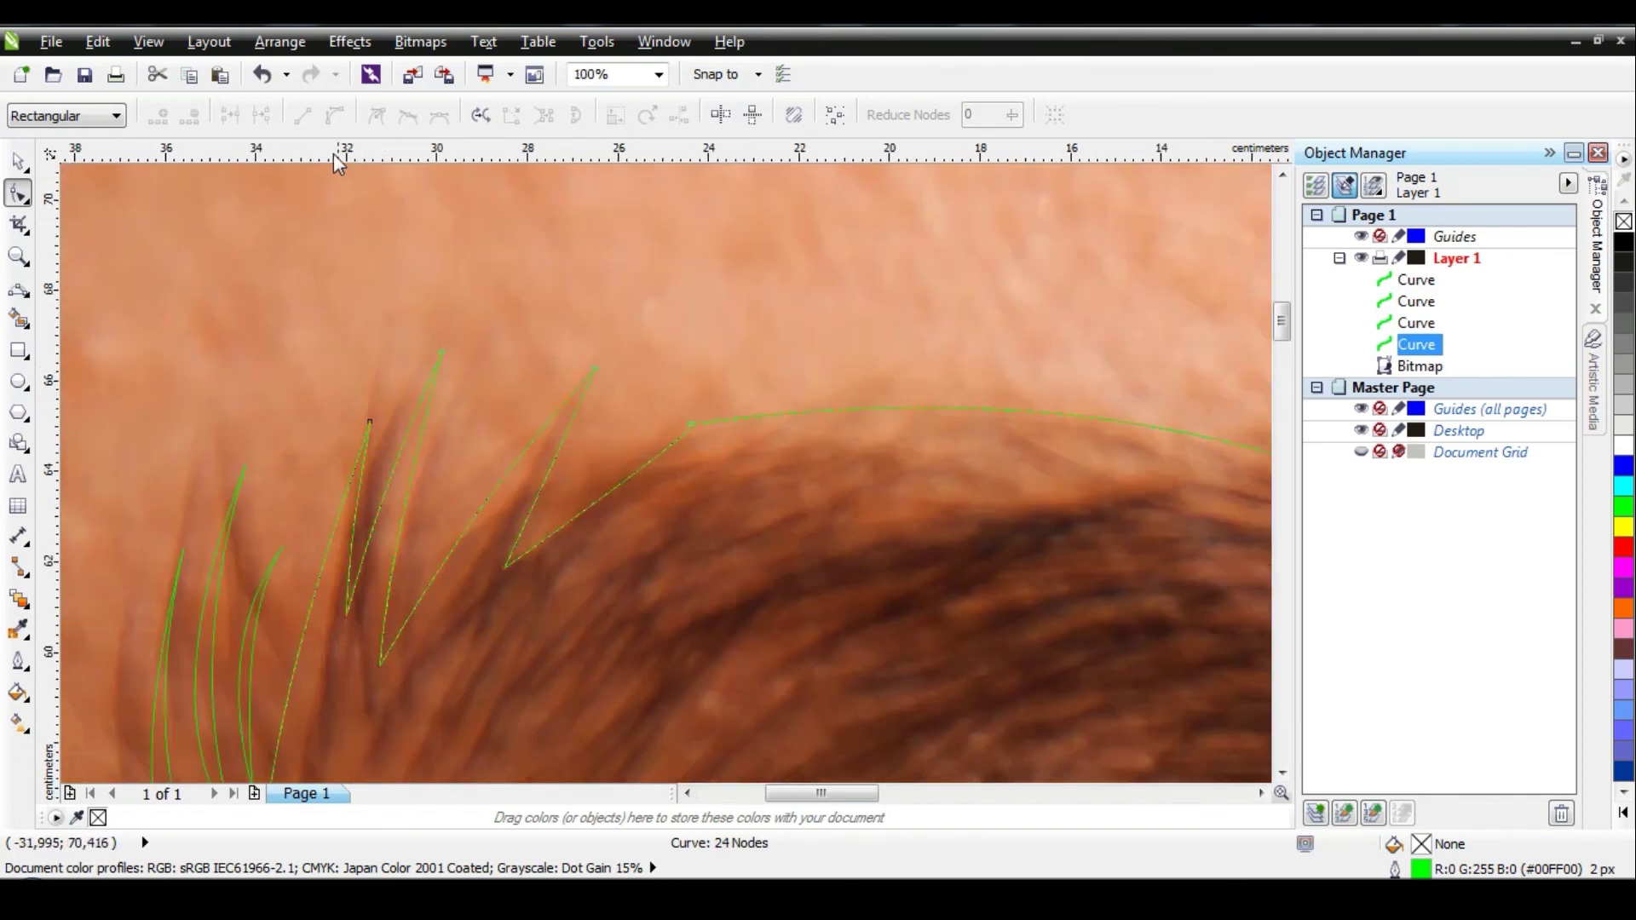